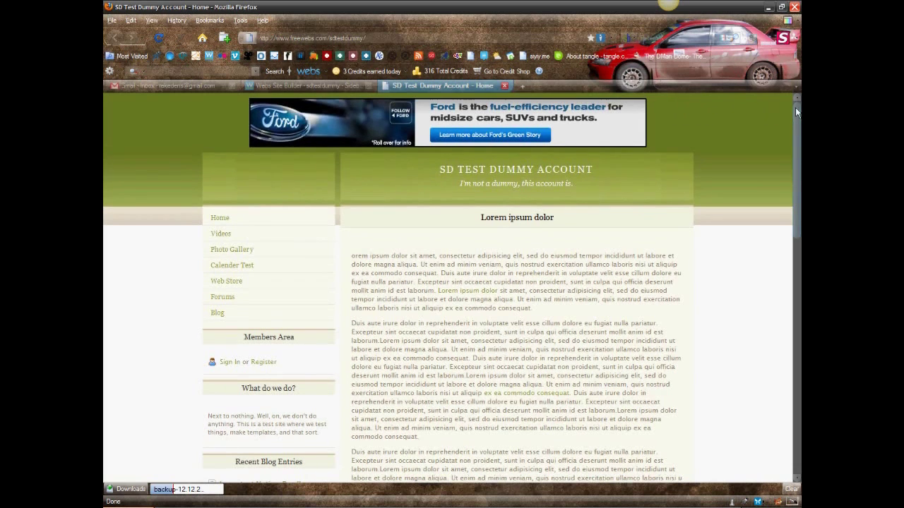
Show the Edit Sidebar manager with Members Area, What do we do? and Recent Blog Entries listed.
{"action": "mouse_move", "coordinate": [798, 108]}
{"action": "left_mouse_down"}
{"action": "mouse_move", "coordinate": [798, 332]}
{"action": "mouse_move", "coordinate": [798, 106]}
{"action": "left_mouse_up"}
Start a new custom sidebar module whose body reads 'Sign in or Register'.
{"action": "left_click", "coordinate": [345, 87]}
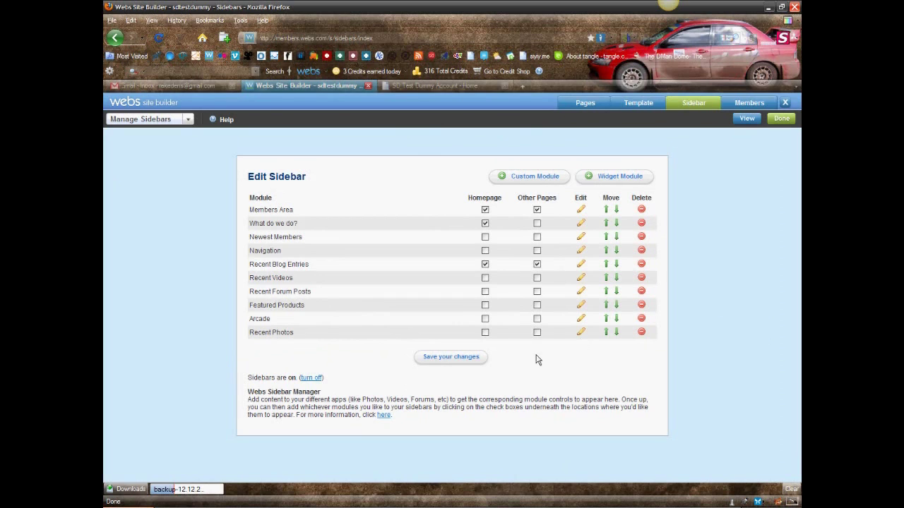
{"action": "left_click", "coordinate": [549, 179]}
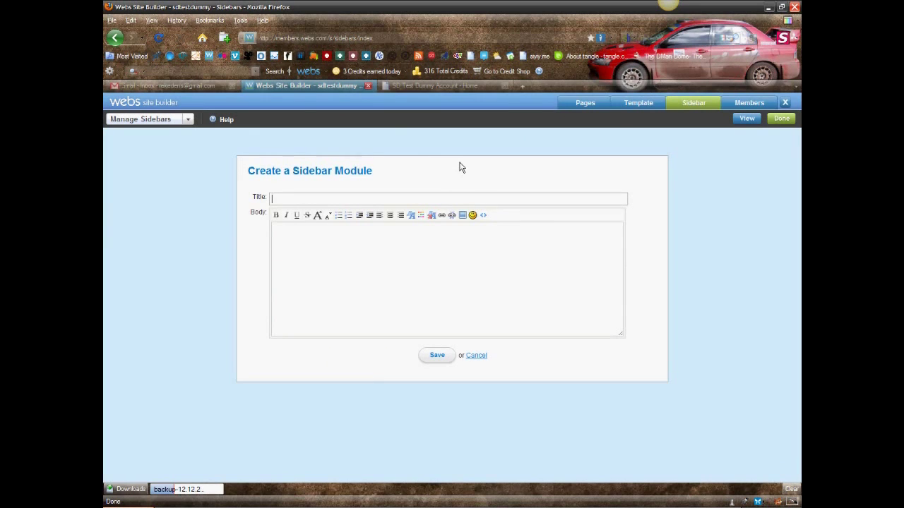
{"action": "double_click", "coordinate": [445, 200]}
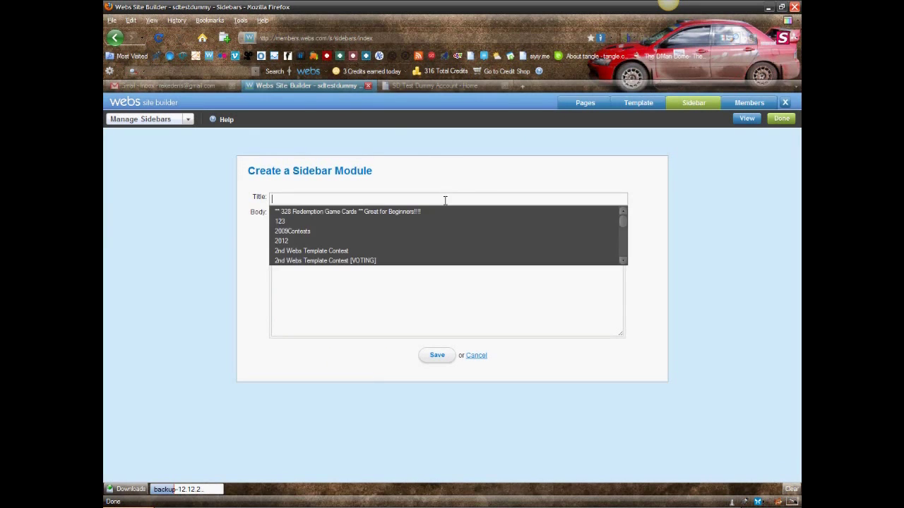
{"action": "left_click", "coordinate": [502, 315]}
{"action": "type", "text": "s"}
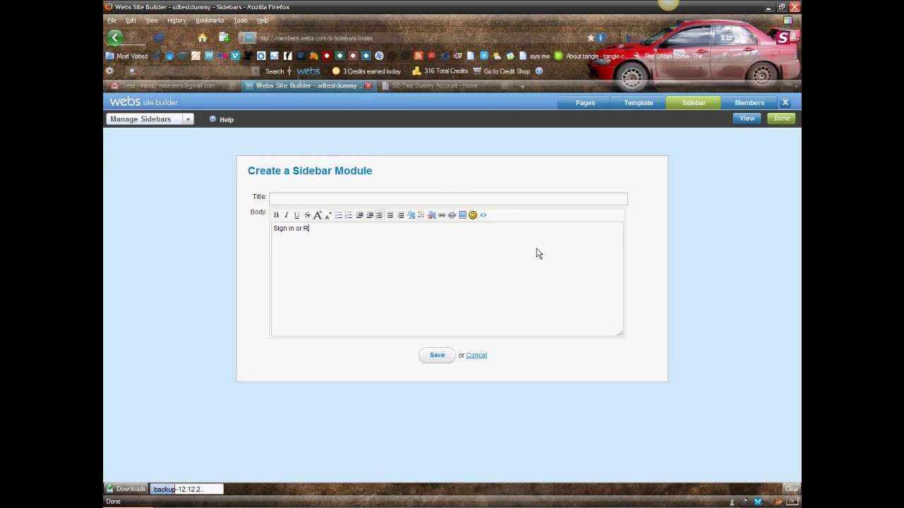
{"action": "type", "text": "er"}
{"action": "left_click_drag", "start_coordinate": [343, 236], "coordinate": [317, 238]}
Link the words 'Sign in' to the live site's Sign In address.
{"action": "left_click", "coordinate": [487, 85]}
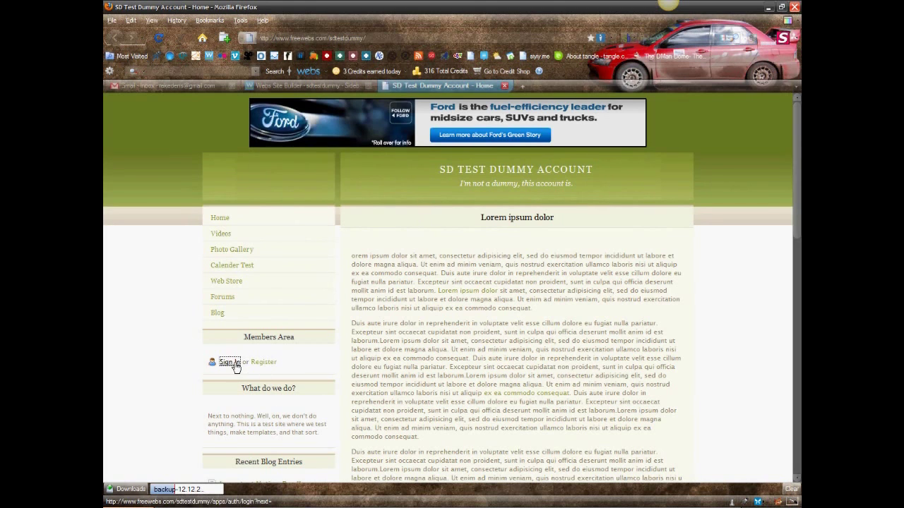
{"action": "right_click", "coordinate": [228, 362]}
{"action": "left_click", "coordinate": [336, 85]}
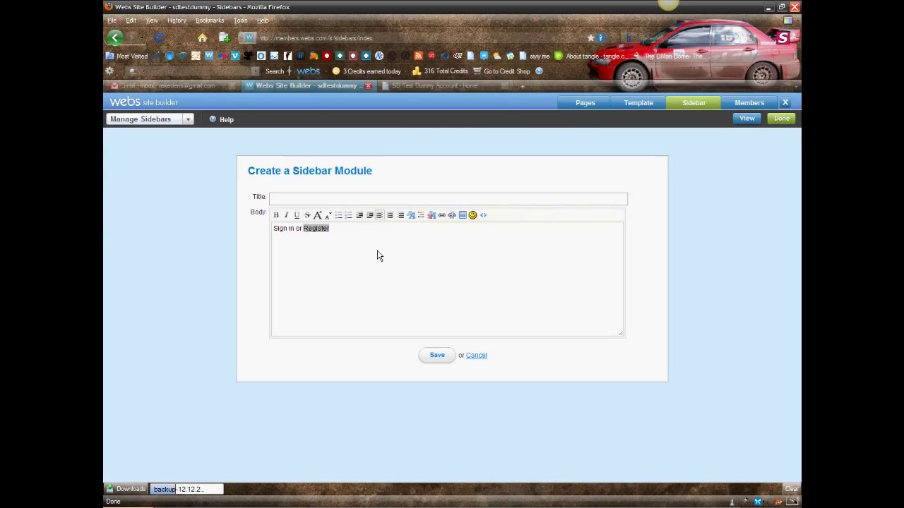
{"action": "left_click", "coordinate": [444, 215]}
{"action": "key", "text": "ctrl+v"}
{"action": "key", "text": "Return"}
Link 'Register' to the site's Register address and save the module.
{"action": "left_click", "coordinate": [457, 89]}
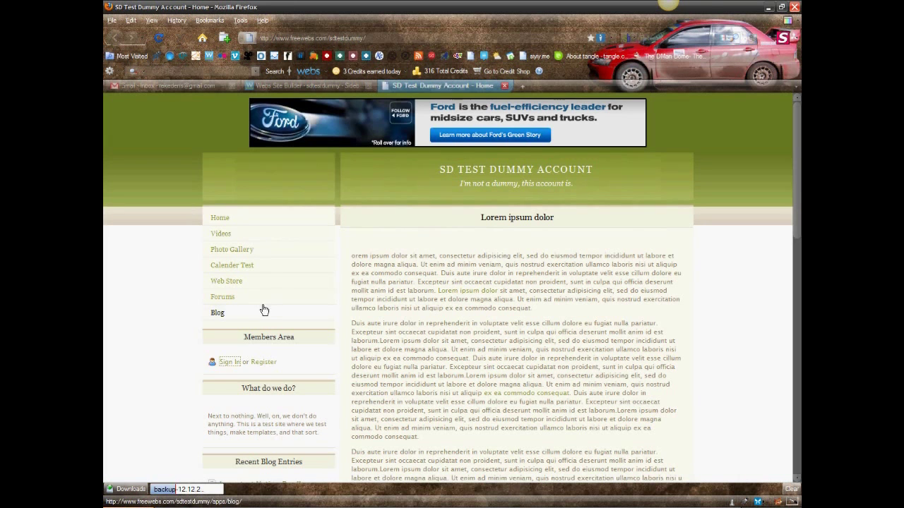
{"action": "right_click", "coordinate": [261, 205]}
{"action": "left_click", "coordinate": [311, 265]}
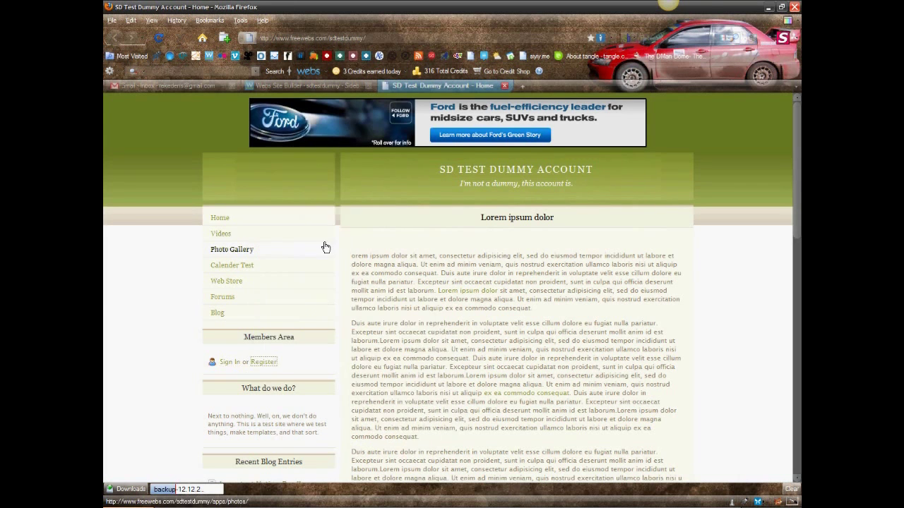
{"action": "left_click", "coordinate": [317, 86]}
{"action": "left_click_drag", "start_coordinate": [329, 230], "coordinate": [304, 240]}
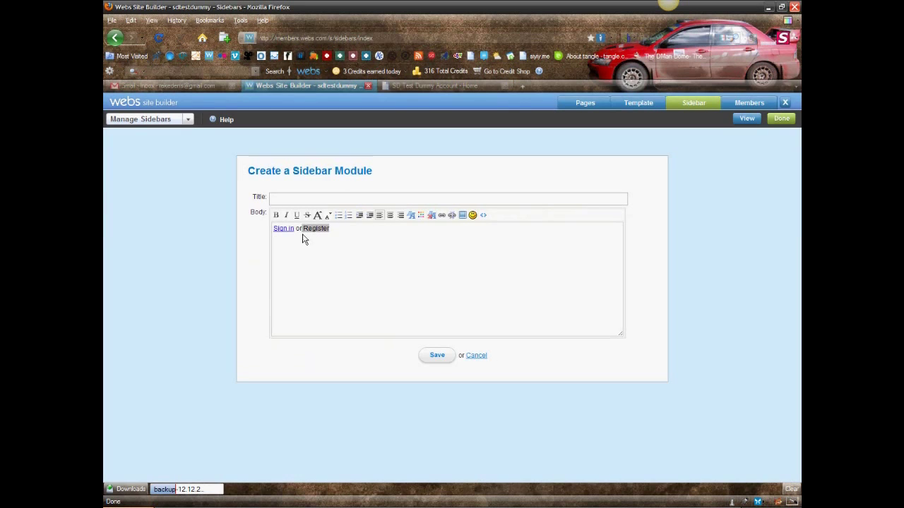
{"action": "left_click", "coordinate": [443, 215]}
{"action": "key", "text": "ctrl+v"}
{"action": "key", "text": "Return"}
{"action": "left_click", "coordinate": [437, 356]}
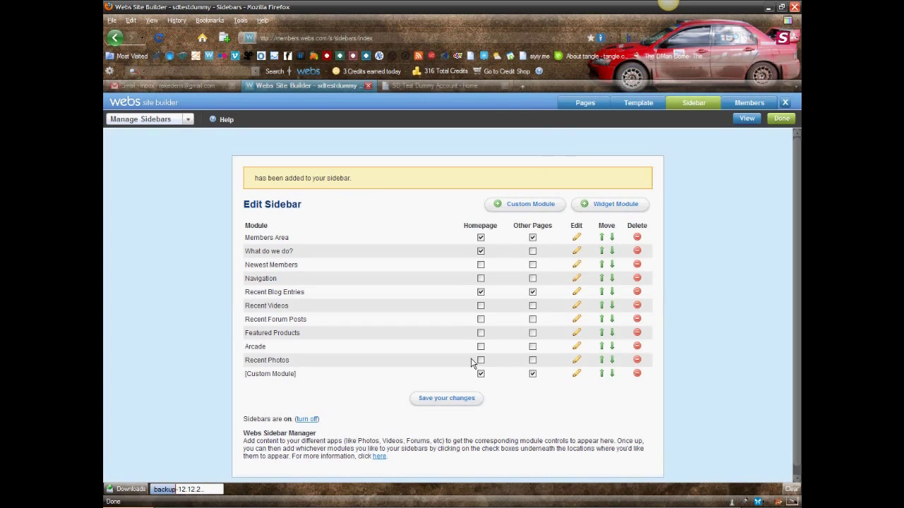
{"action": "left_click", "coordinate": [643, 106]}
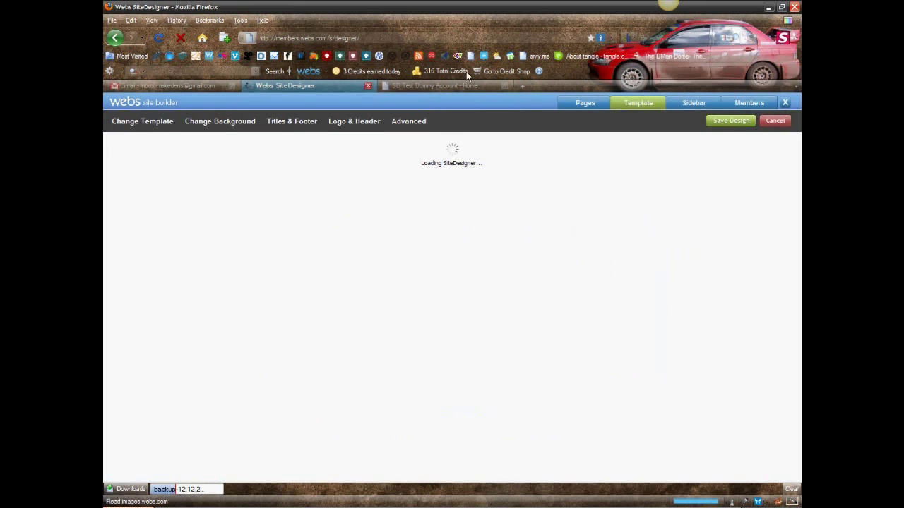
{"action": "left_click", "coordinate": [465, 87]}
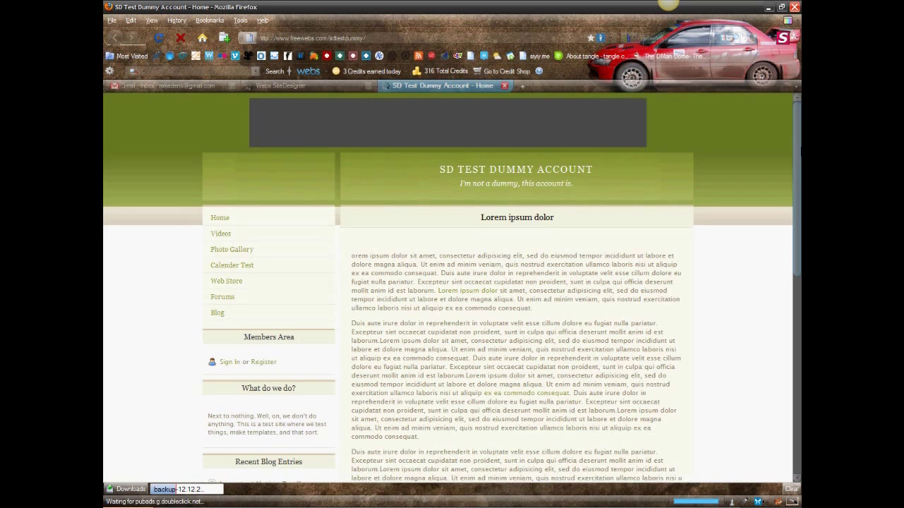
{"action": "scroll", "coordinate": [212, 339], "scroll_direction": "down", "scroll_amount": 5}
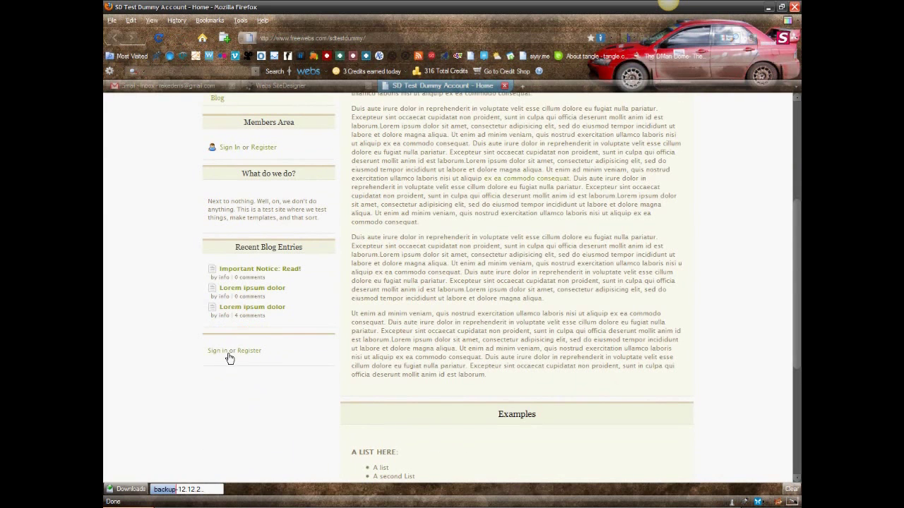
{"action": "left_click", "coordinate": [286, 85]}
{"action": "left_click", "coordinate": [404, 122]}
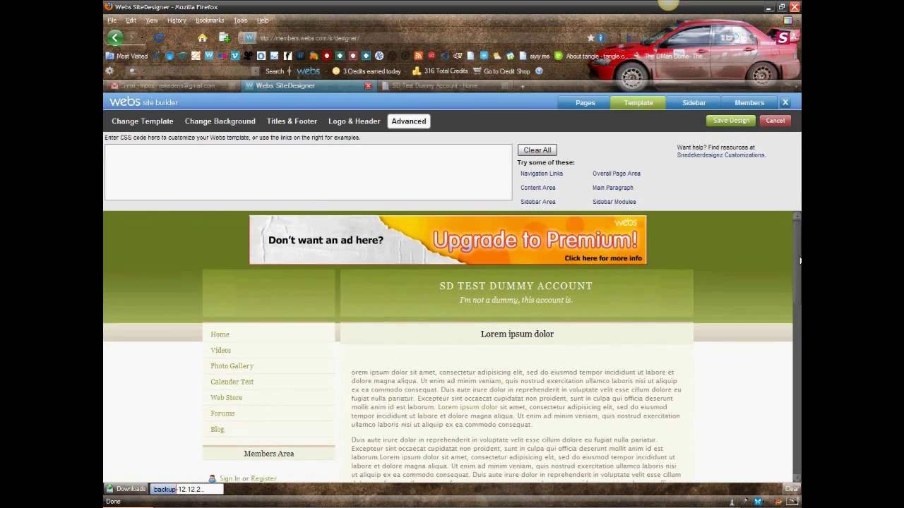
{"action": "scroll", "coordinate": [791, 282], "scroll_direction": "down", "scroll_amount": 5}
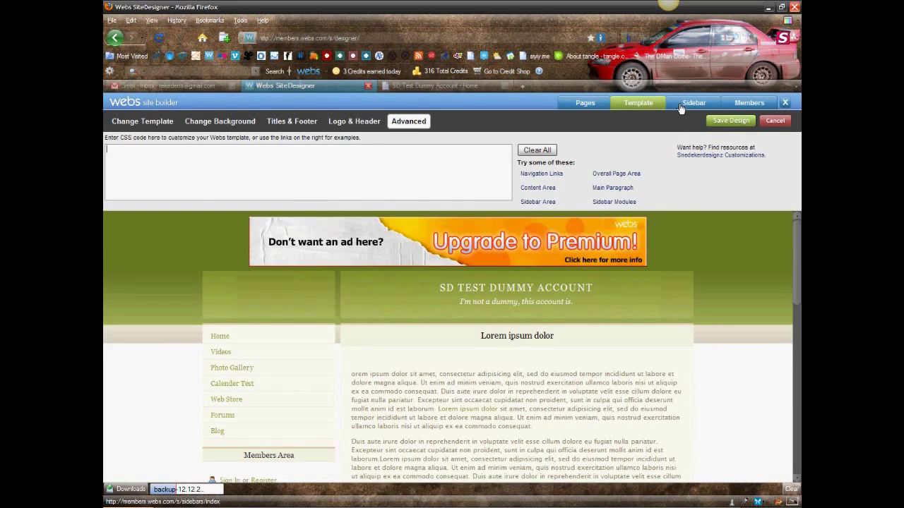
{"action": "left_click", "coordinate": [680, 104]}
{"action": "left_click", "coordinate": [432, 277]}
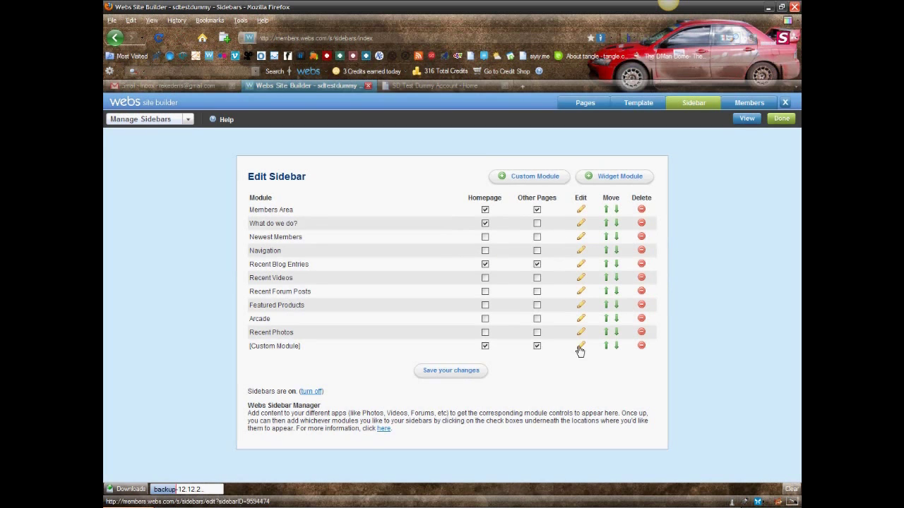
In the module's HTML, replace <p>…</p> with <div id="topbox">…</div> and save.
{"action": "left_click", "coordinate": [580, 346]}
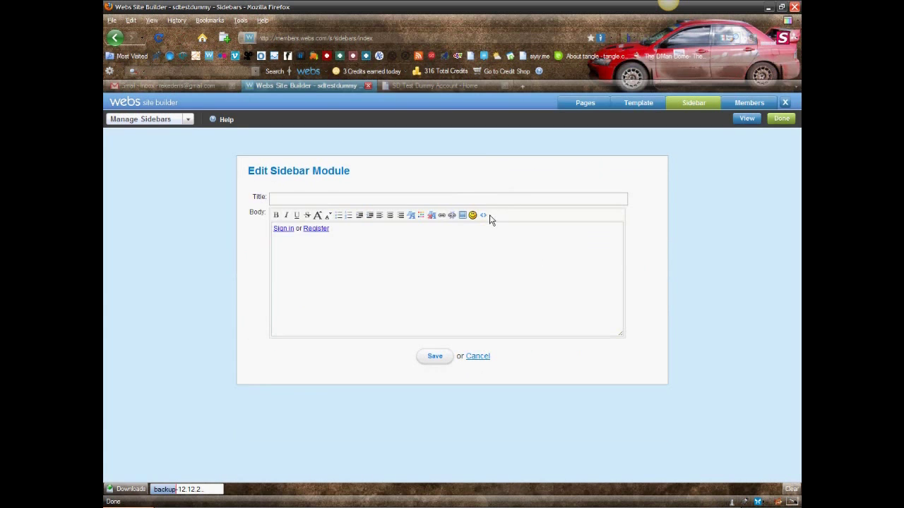
{"action": "left_click", "coordinate": [483, 215]}
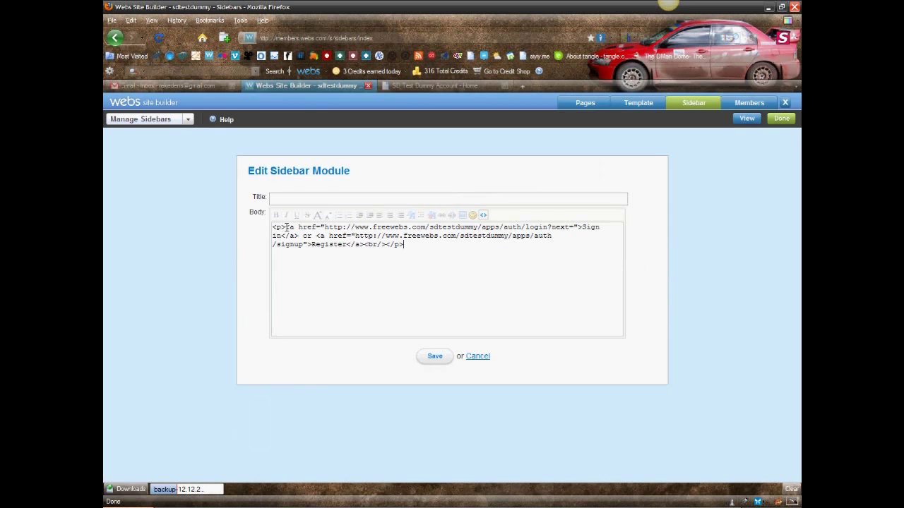
{"action": "left_click_drag", "start_coordinate": [286, 226], "coordinate": [232, 222]}
{"action": "type", "text": "<div id="}
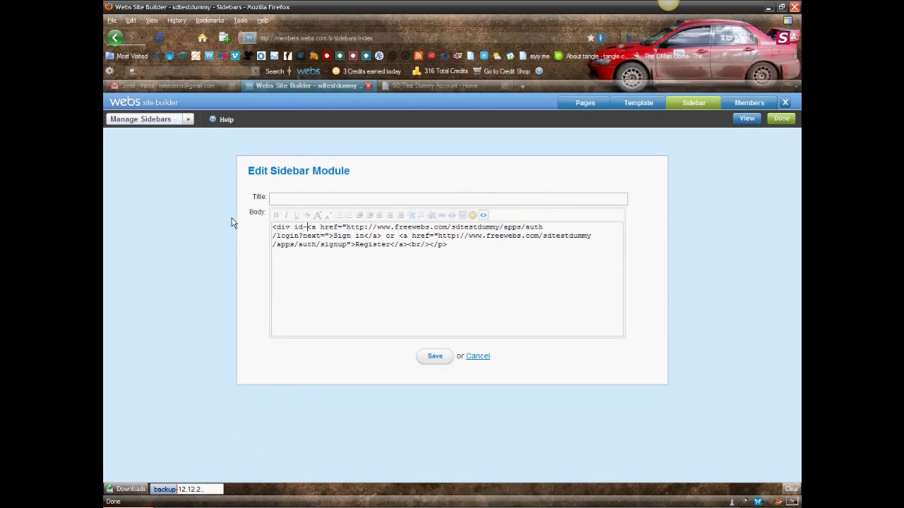
{"action": "type", "text": "\"\">"}
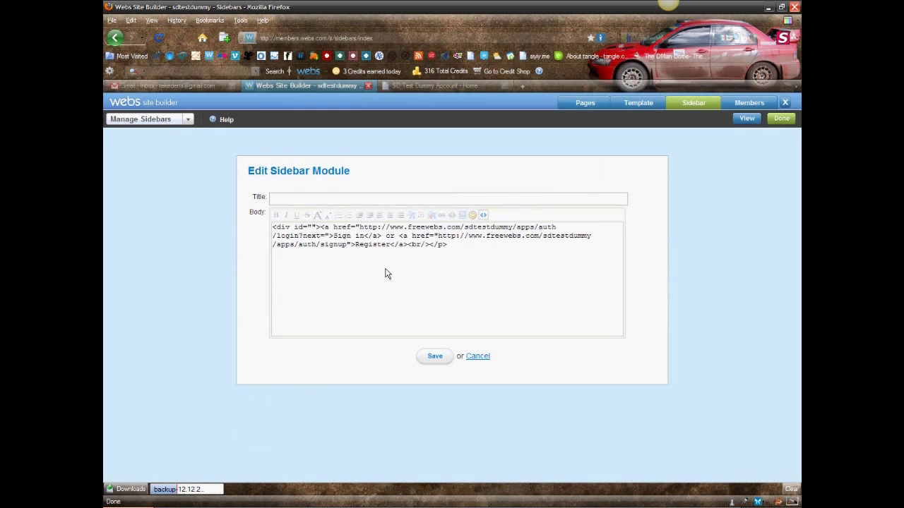
{"action": "left_click_drag", "start_coordinate": [447, 244], "coordinate": [427, 245]}
{"action": "type", "text": "</di"}
{"action": "type", "text": "topbox"}
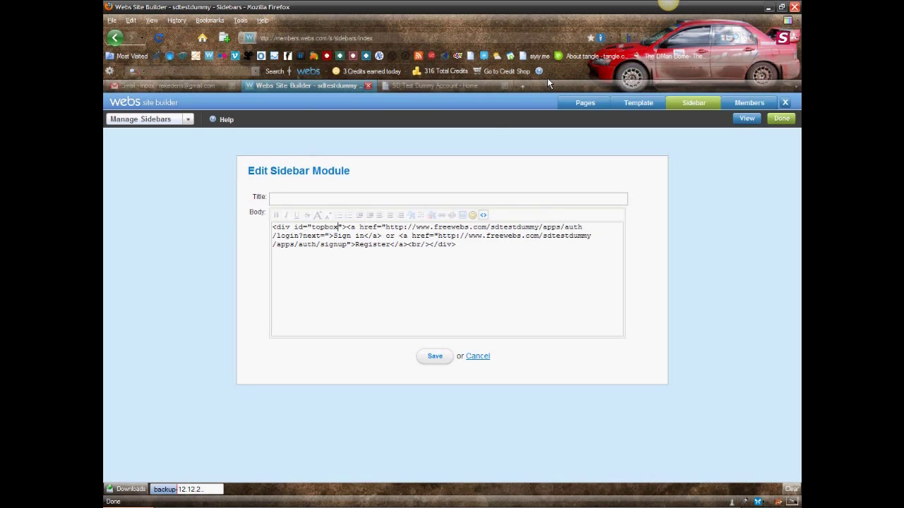
{"action": "left_click", "coordinate": [435, 357]}
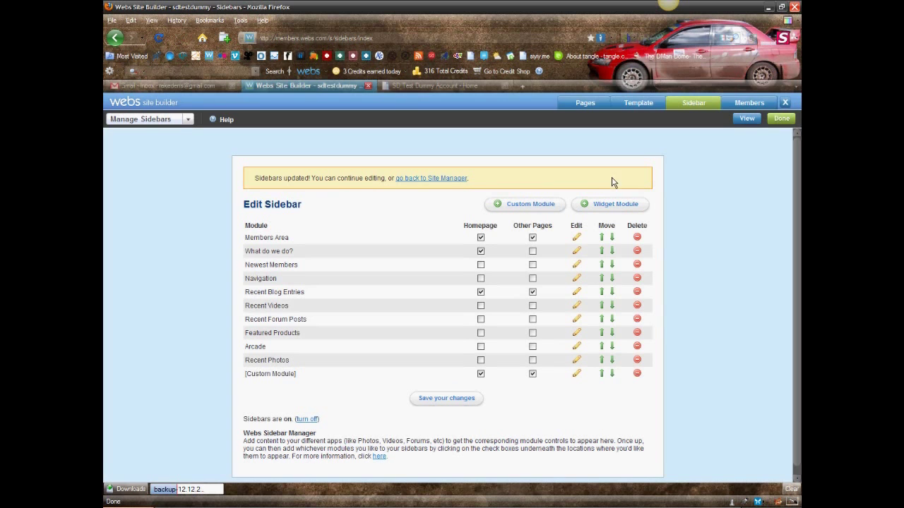
Write a #boxtop rule with position absolute, top 0px, right 0px in the template's custom CSS.
{"action": "left_click", "coordinate": [639, 102]}
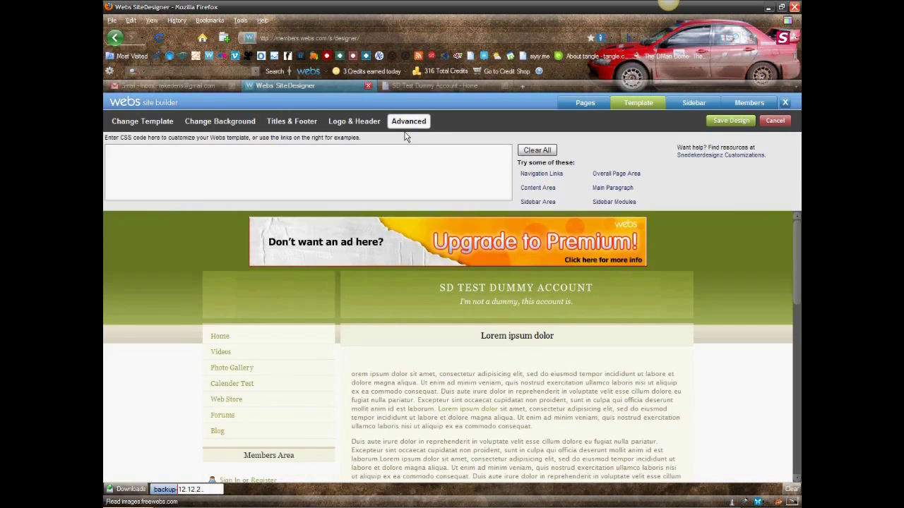
{"action": "left_click", "coordinate": [391, 163]}
{"action": "type", "text": "top"}
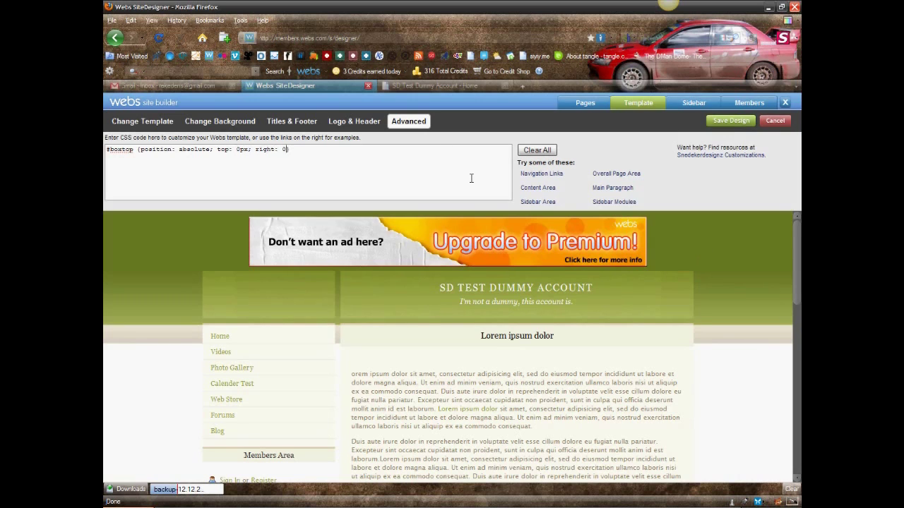
{"action": "scroll", "coordinate": [798, 286], "scroll_direction": "down", "scroll_amount": 10}
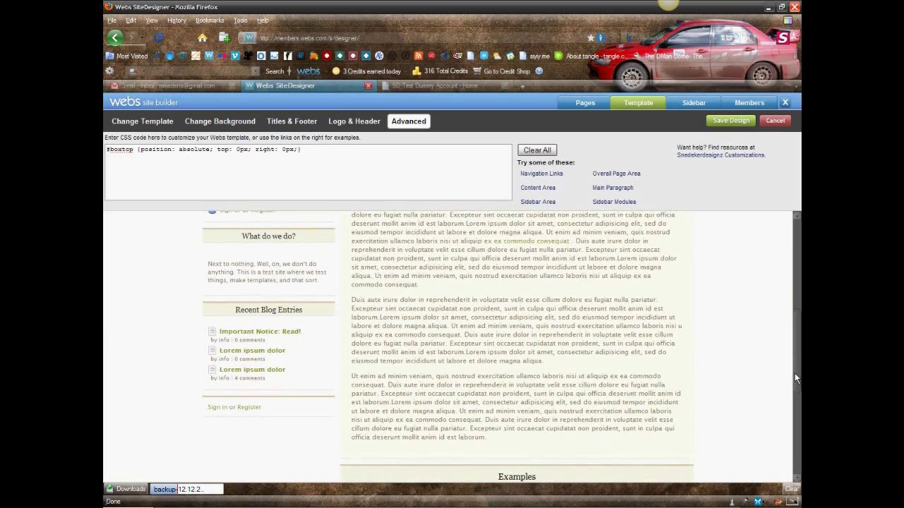
{"action": "left_click_drag", "start_coordinate": [796, 297], "coordinate": [800, 200]}
{"action": "scroll", "coordinate": [495, 318], "scroll_direction": "down", "scroll_amount": 5}
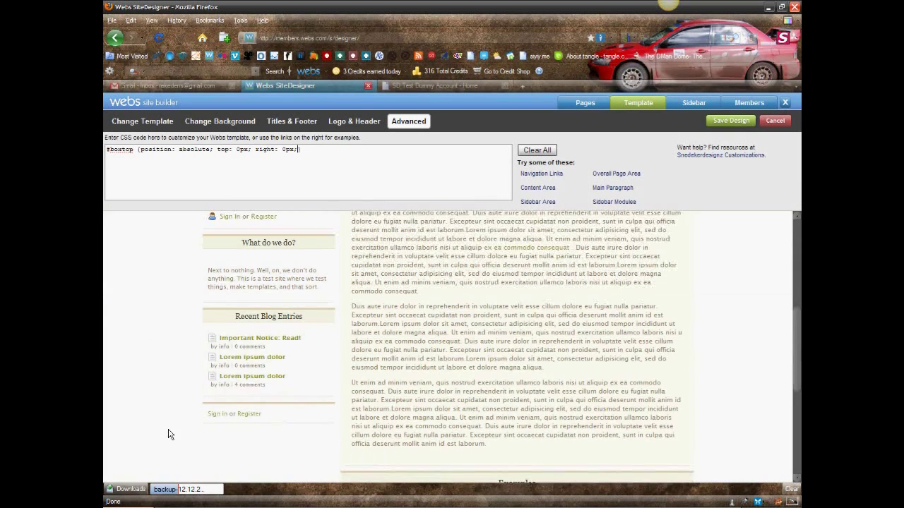
{"action": "right_click", "coordinate": [227, 417]}
Rename the #boxtop selector to #topbox and begin a 'background: #' property.
{"action": "left_click", "coordinate": [230, 408]}
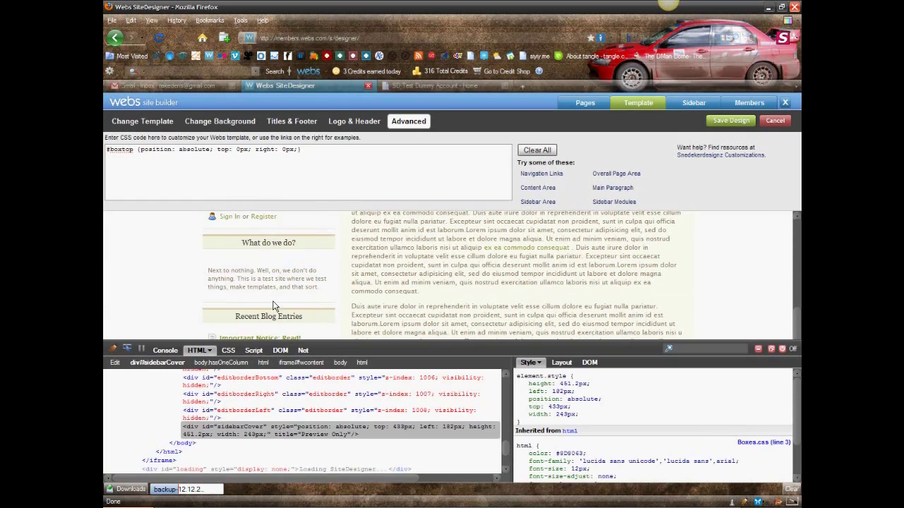
{"action": "left_click", "coordinate": [781, 349]}
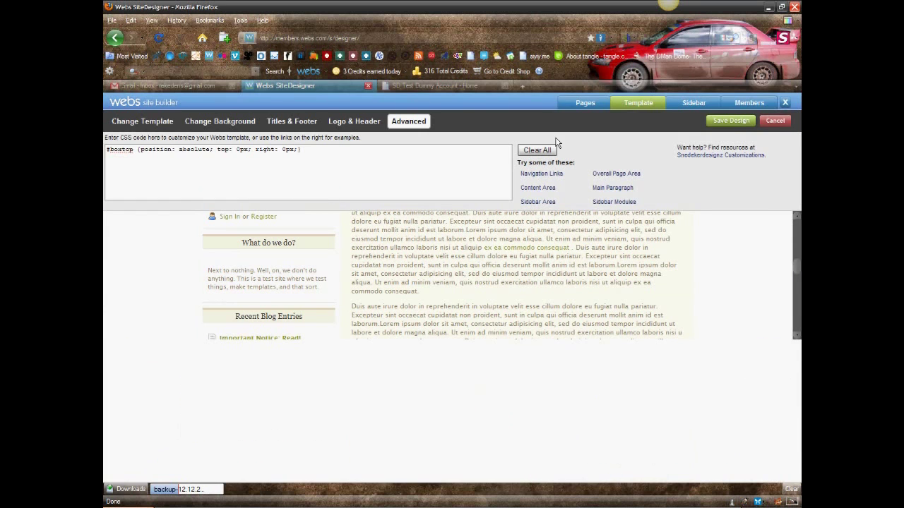
{"action": "double_click", "coordinate": [131, 150]}
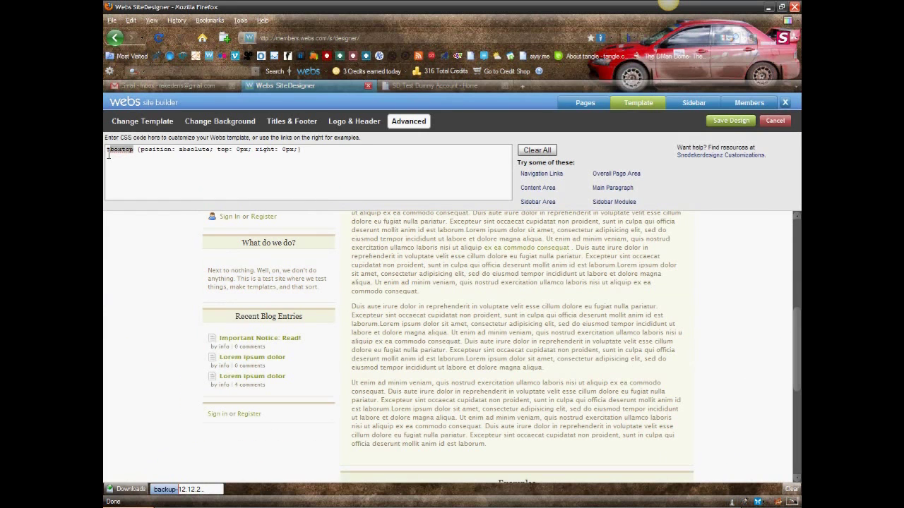
{"action": "type", "text": "topbox"}
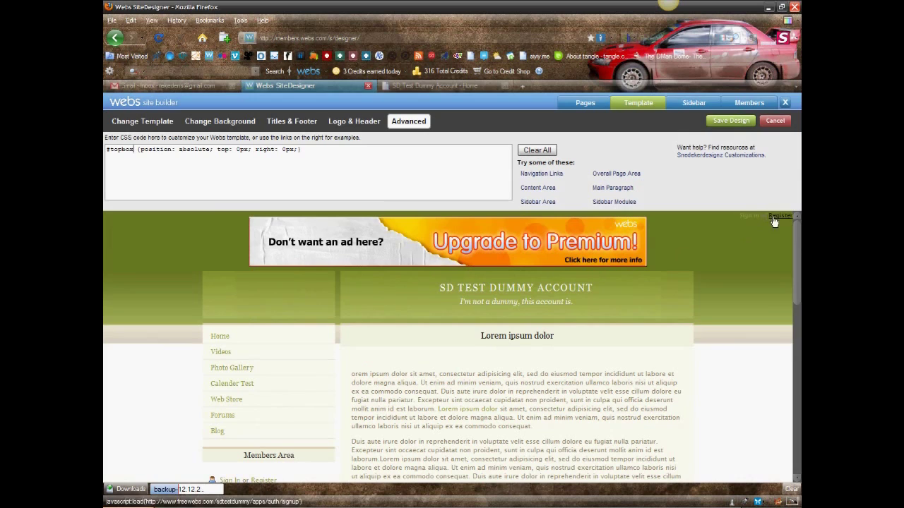
{"action": "type", "text": "ba"}
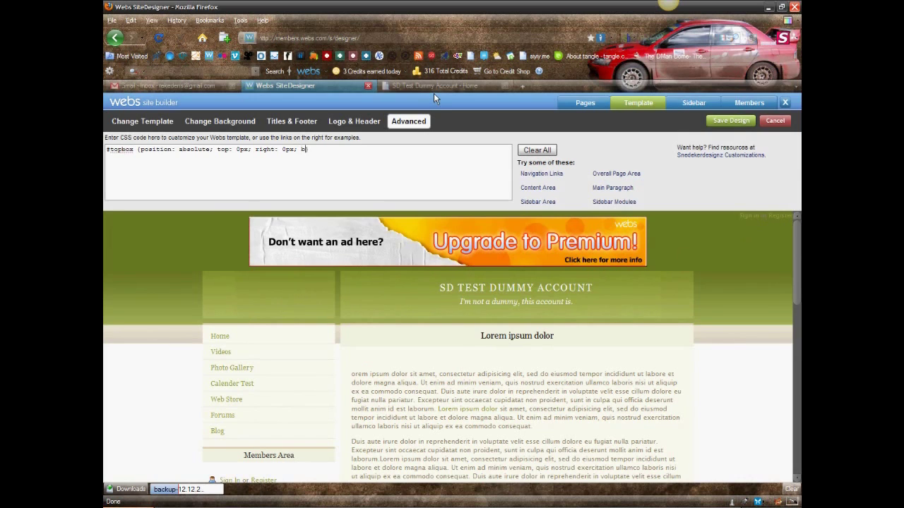
{"action": "type", "text": "ckground: #"}
Inspect a sidebar element's markup and styles in Firebug, then close the inspector.
{"action": "scroll", "coordinate": [473, 322], "scroll_direction": "down", "scroll_amount": 3}
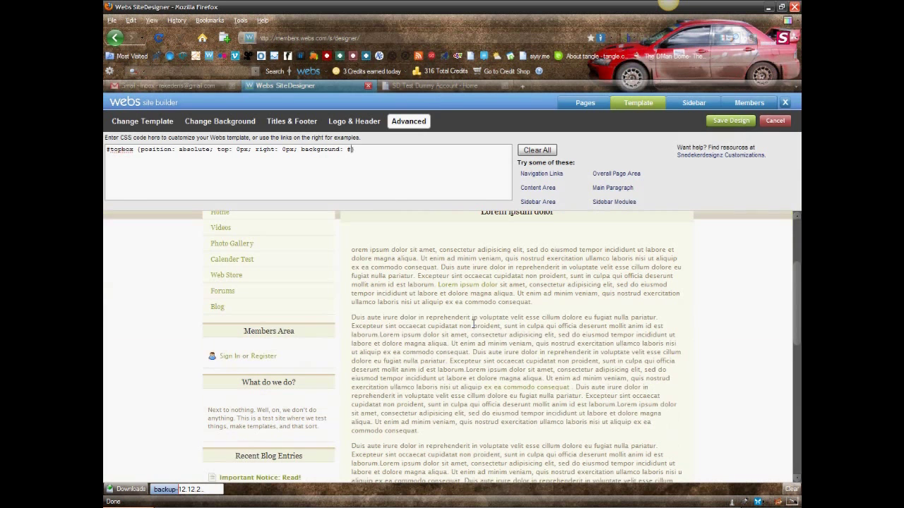
{"action": "right_click", "coordinate": [318, 328]}
{"action": "left_click", "coordinate": [331, 324]}
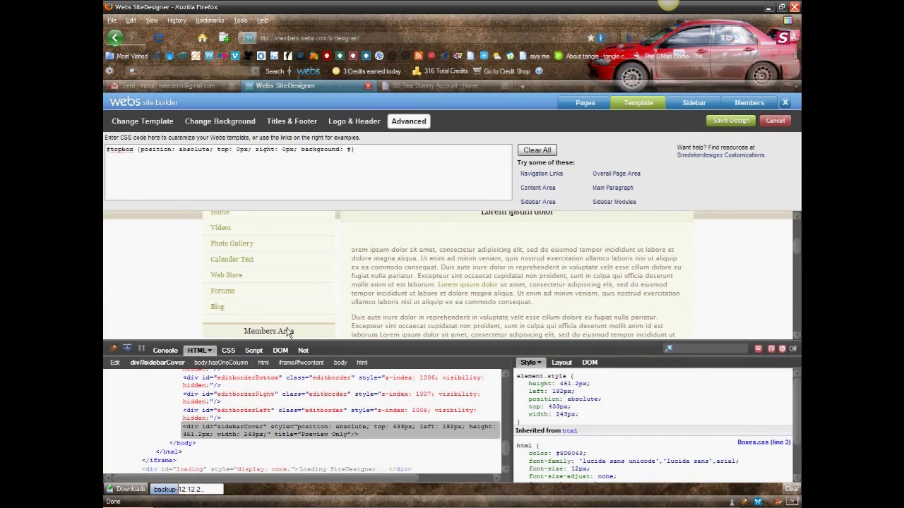
{"action": "scroll", "coordinate": [281, 332], "scroll_direction": "down", "scroll_amount": 1}
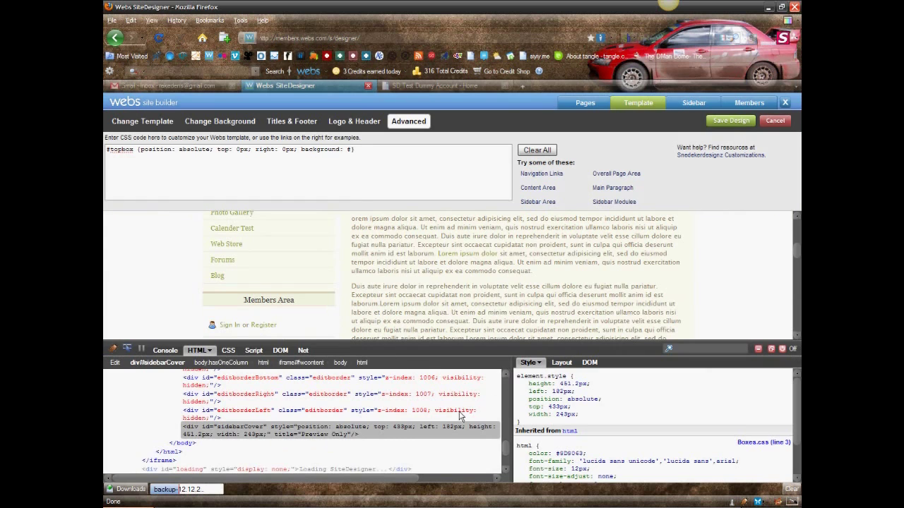
{"action": "scroll", "coordinate": [282, 423], "scroll_direction": "up", "scroll_amount": 5}
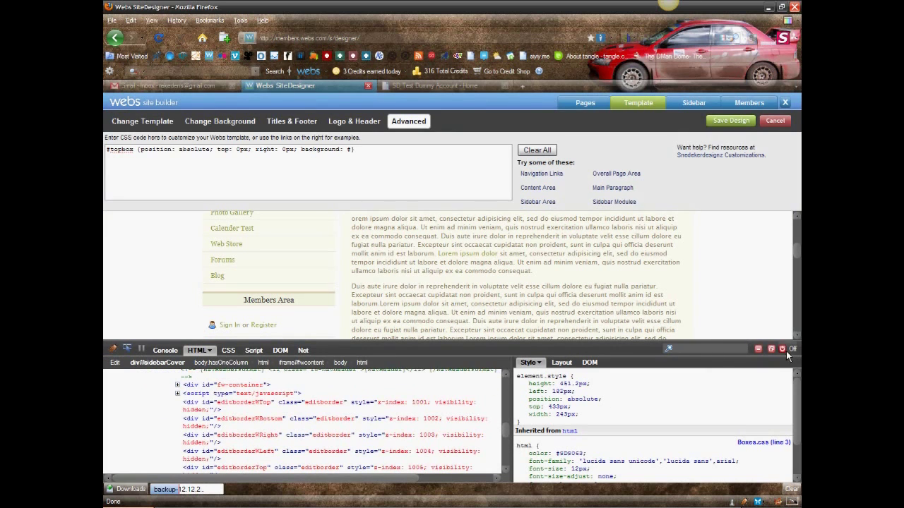
{"action": "left_click", "coordinate": [783, 349]}
{"action": "left_click", "coordinate": [496, 85]}
Inspect the Members Area heading to read its #F5F1E6 background and 1px #EBE3D2 bottom border.
{"action": "right_click", "coordinate": [313, 276]}
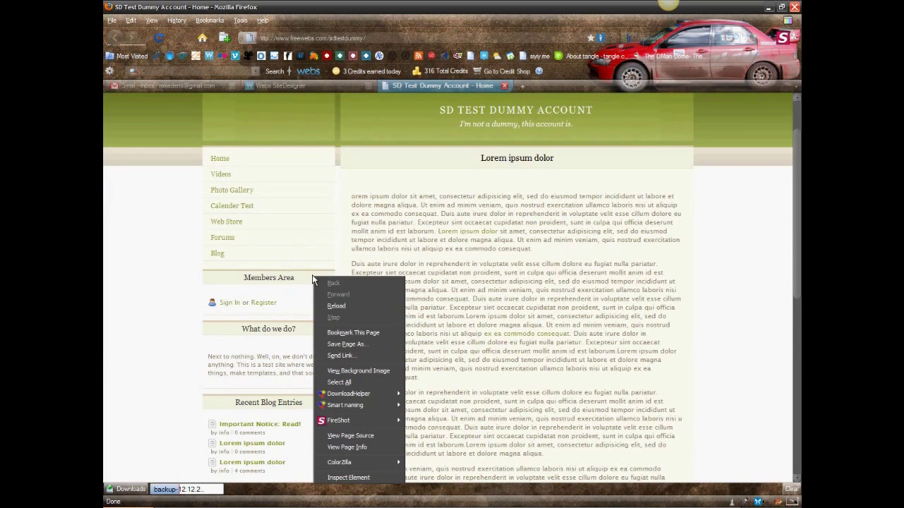
{"action": "left_click", "coordinate": [348, 477]}
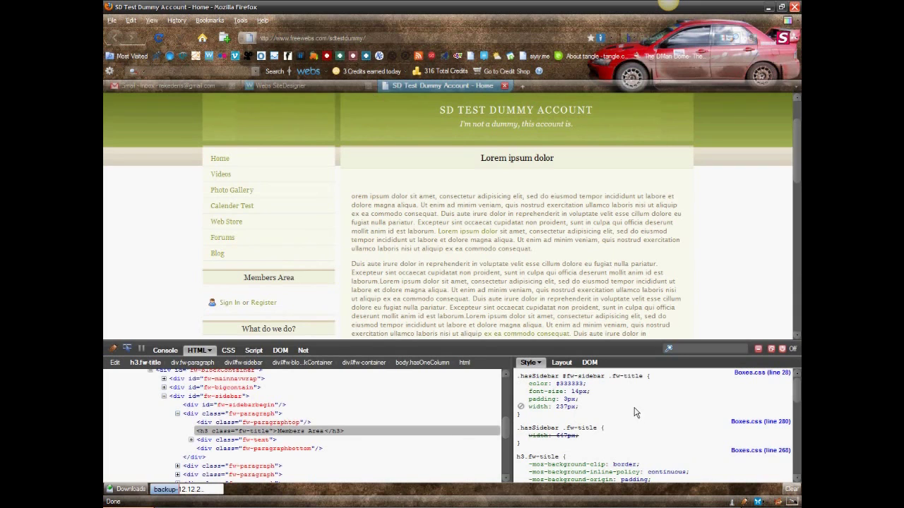
{"action": "scroll", "coordinate": [588, 424], "scroll_direction": "down", "scroll_amount": 1}
{"action": "scroll", "coordinate": [589, 427], "scroll_direction": "down", "scroll_amount": 2}
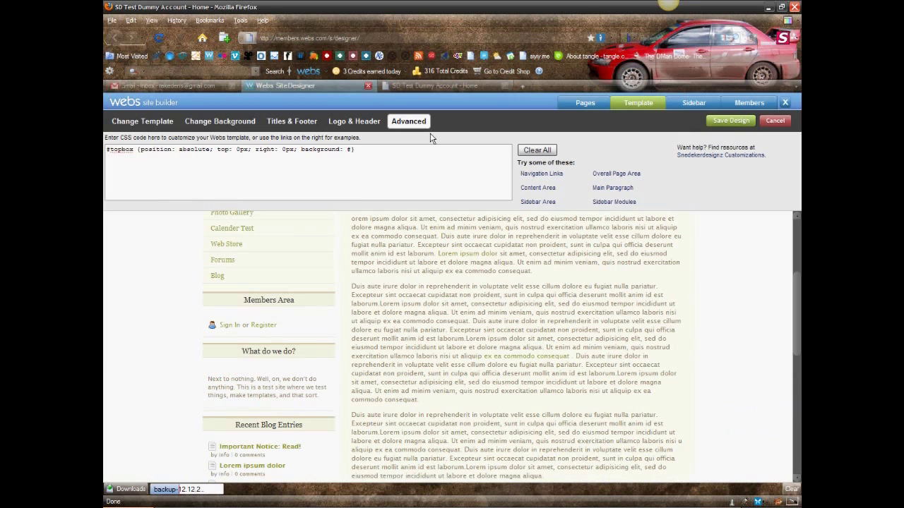
Set the #topbox background to the copied #F5F1E6, add padding: 10px, and close the rule.
{"action": "left_click", "coordinate": [304, 85]}
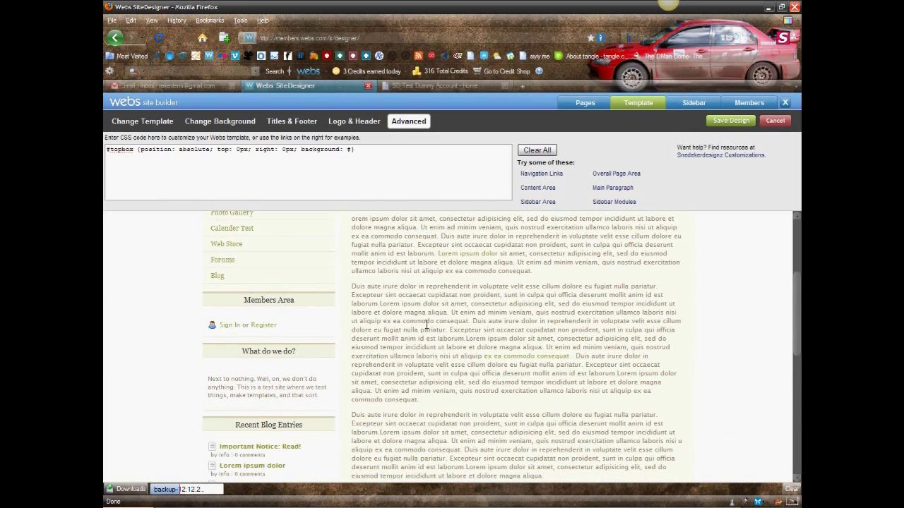
{"action": "scroll", "coordinate": [426, 324], "scroll_direction": "up", "scroll_amount": 4}
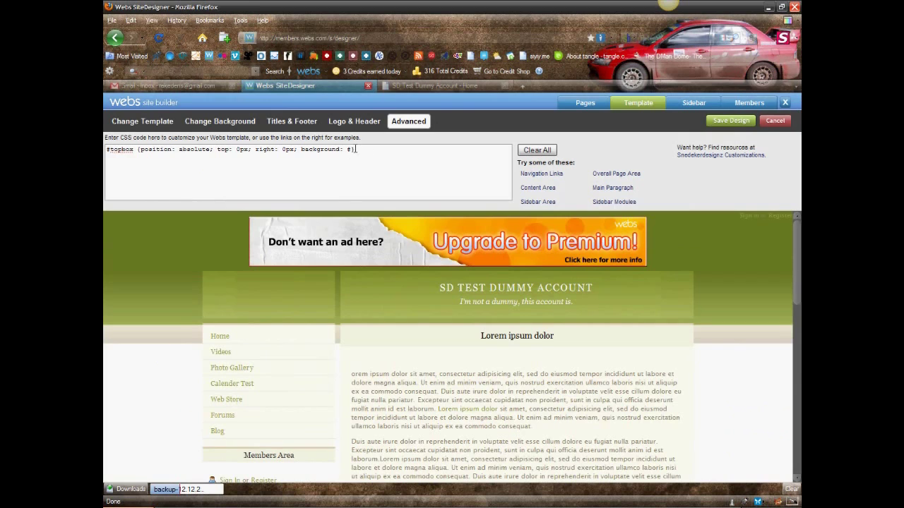
{"action": "type", "text": "#F5F1E6"}
{"action": "key", "text": "Left"}
{"action": "key", "text": "Left"}
{"action": "key", "text": "Left"}
{"action": "key", "text": "BackSpace"}
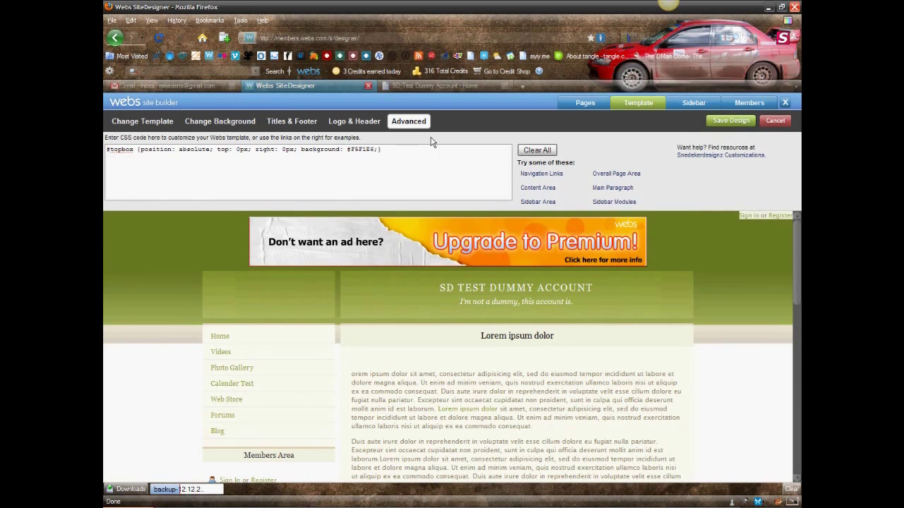
{"action": "type", "text": "padding:"}
{"action": "type", "text": " 10px;}"}
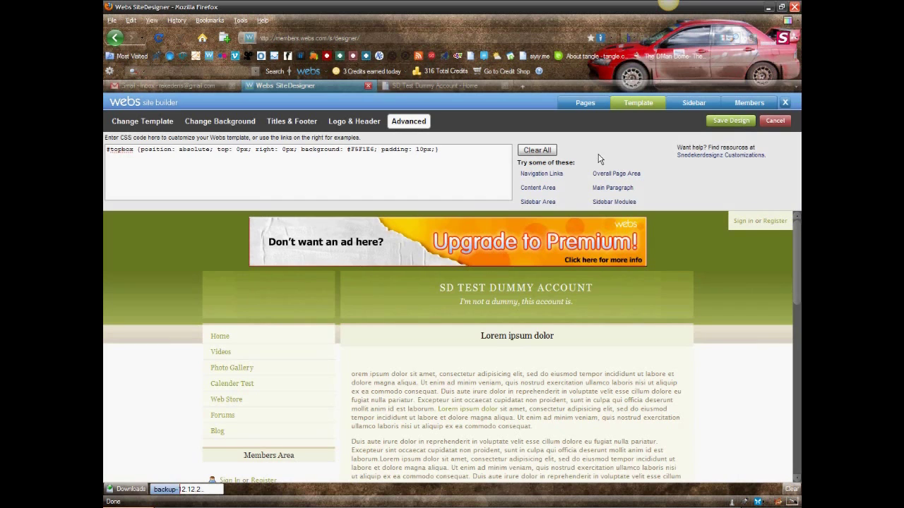
Scroll through the live site's Firebug view to locate the Members Area box.
{"action": "left_click", "coordinate": [466, 86]}
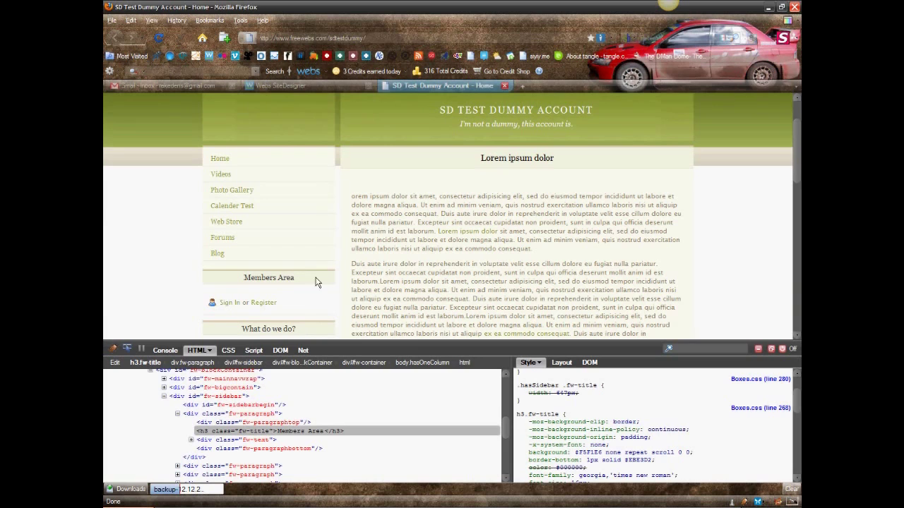
{"action": "mouse_move", "coordinate": [594, 461]}
{"action": "scroll", "coordinate": [600, 463], "scroll_direction": "down", "scroll_amount": 2}
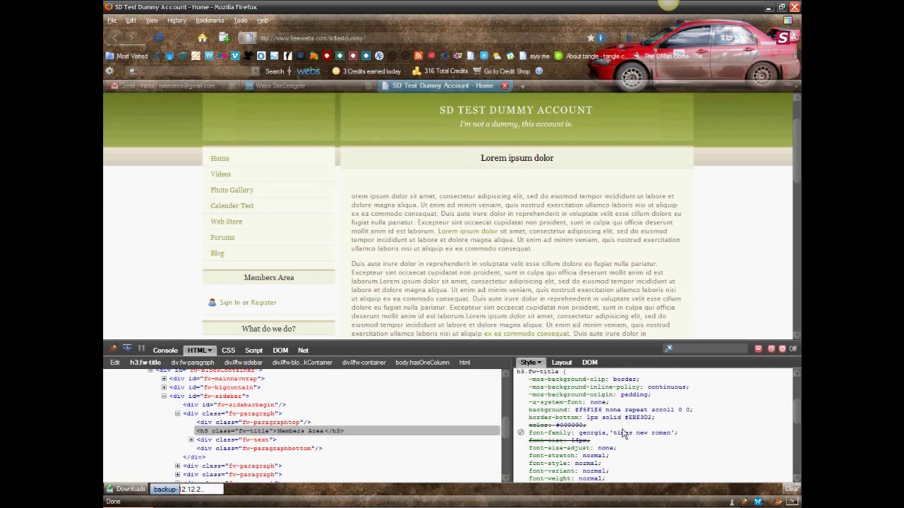
{"action": "mouse_move", "coordinate": [558, 425]}
{"action": "scroll", "coordinate": [594, 428], "scroll_direction": "up", "scroll_amount": 1}
{"action": "scroll", "coordinate": [596, 434], "scroll_direction": "up", "scroll_amount": 1}
{"action": "scroll", "coordinate": [600, 441], "scroll_direction": "up", "scroll_amount": 1}
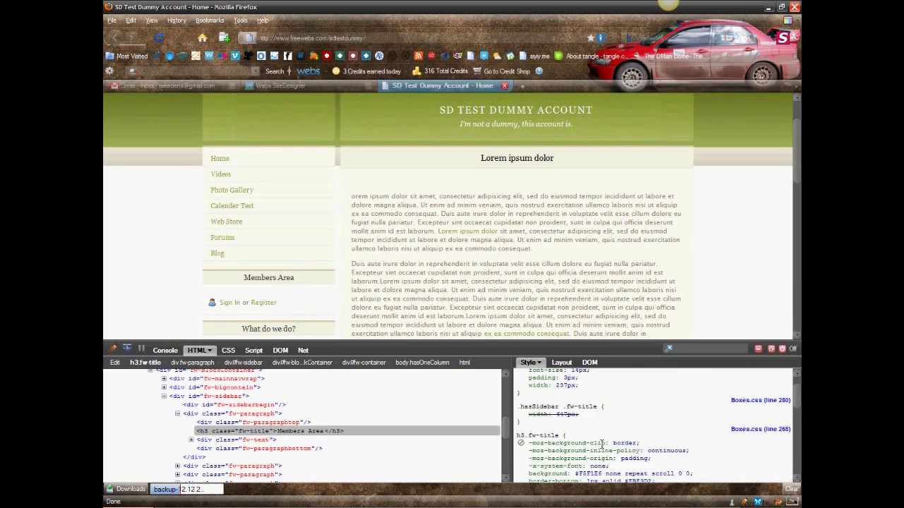
{"action": "scroll", "coordinate": [603, 446], "scroll_direction": "up", "scroll_amount": 1}
{"action": "scroll", "coordinate": [795, 406], "scroll_direction": "down", "scroll_amount": 1}
{"action": "scroll", "coordinate": [794, 407], "scroll_direction": "down", "scroll_amount": 1}
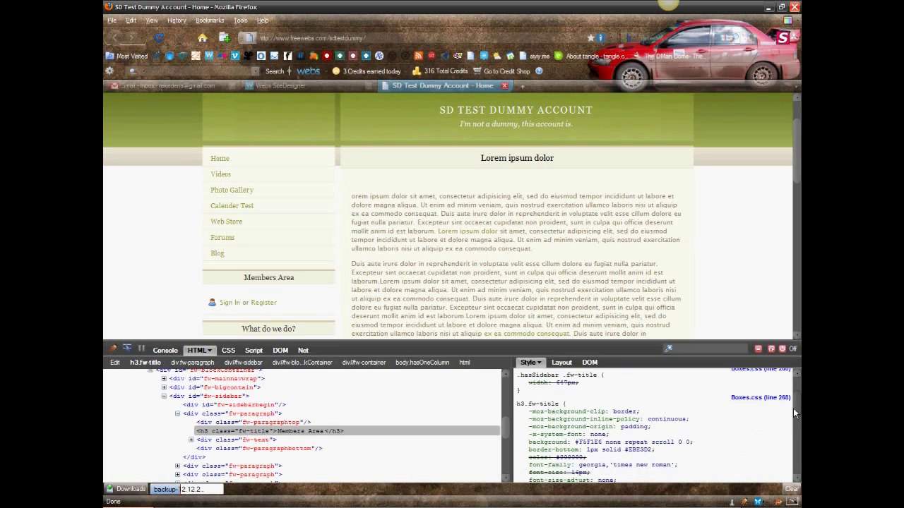
{"action": "scroll", "coordinate": [794, 407], "scroll_direction": "down", "scroll_amount": 1}
{"action": "scroll", "coordinate": [794, 402], "scroll_direction": "down", "scroll_amount": 1}
{"action": "scroll", "coordinate": [794, 406], "scroll_direction": "down", "scroll_amount": 1}
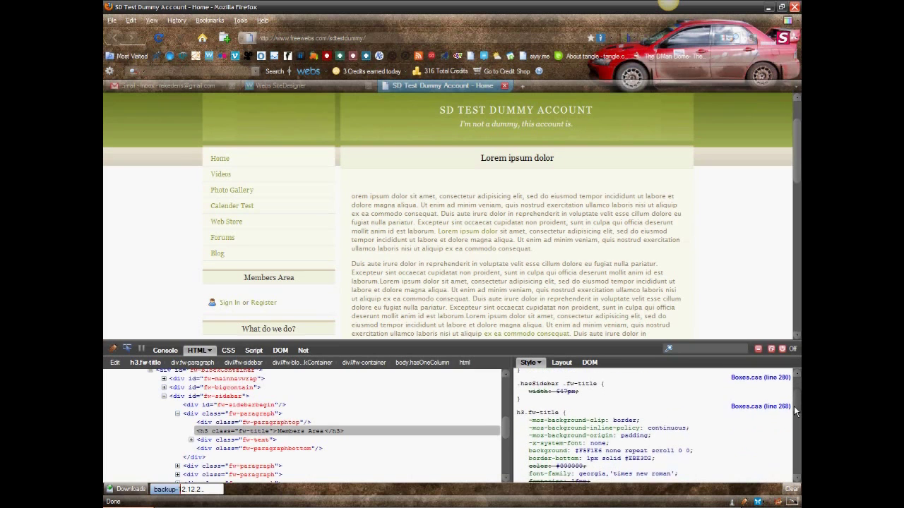
{"action": "scroll", "coordinate": [793, 407], "scroll_direction": "down", "scroll_amount": 1}
{"action": "scroll", "coordinate": [793, 407], "scroll_direction": "down", "scroll_amount": 2}
{"action": "scroll", "coordinate": [793, 406], "scroll_direction": "down", "scroll_amount": 2}
{"action": "scroll", "coordinate": [793, 407], "scroll_direction": "down", "scroll_amount": 1}
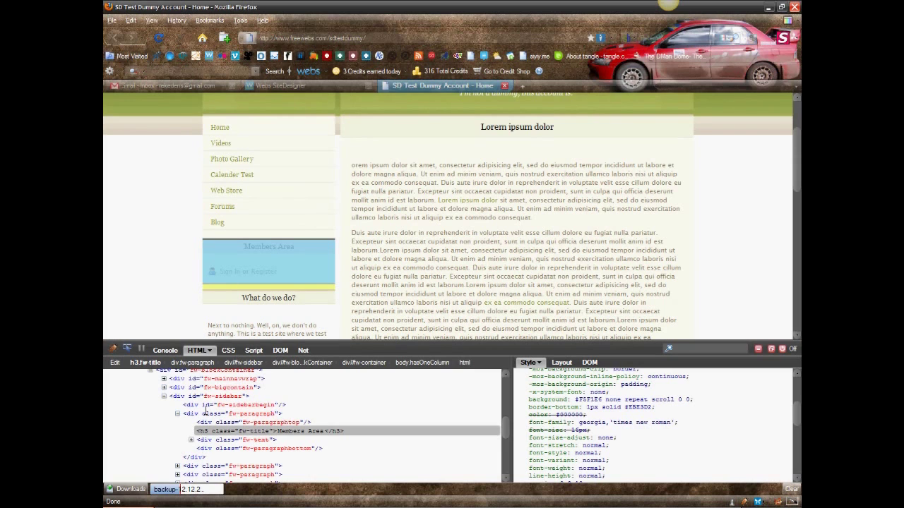
Inspect the .fw-paragraph styles and copy its 3px solid #DBCDAE border-top value.
{"action": "left_click", "coordinate": [186, 414]}
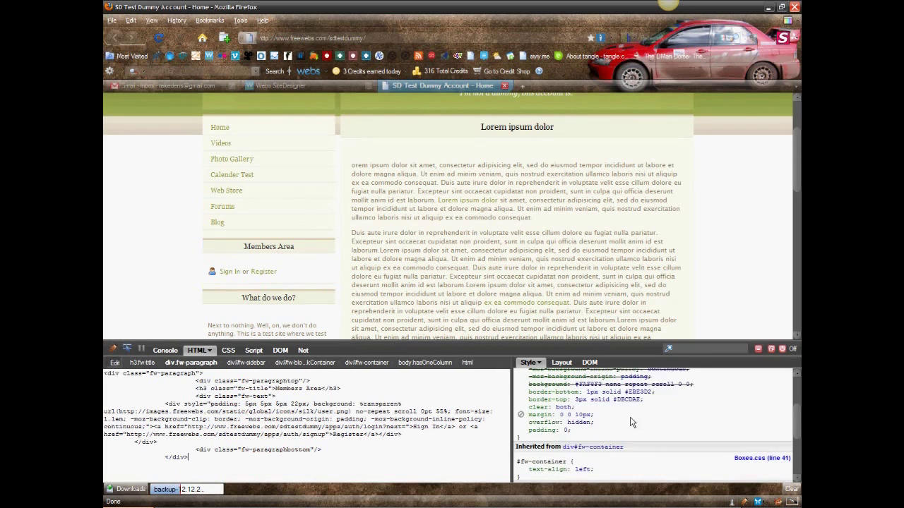
{"action": "scroll", "coordinate": [632, 422], "scroll_direction": "up", "scroll_amount": 2}
{"action": "left_click", "coordinate": [620, 442]}
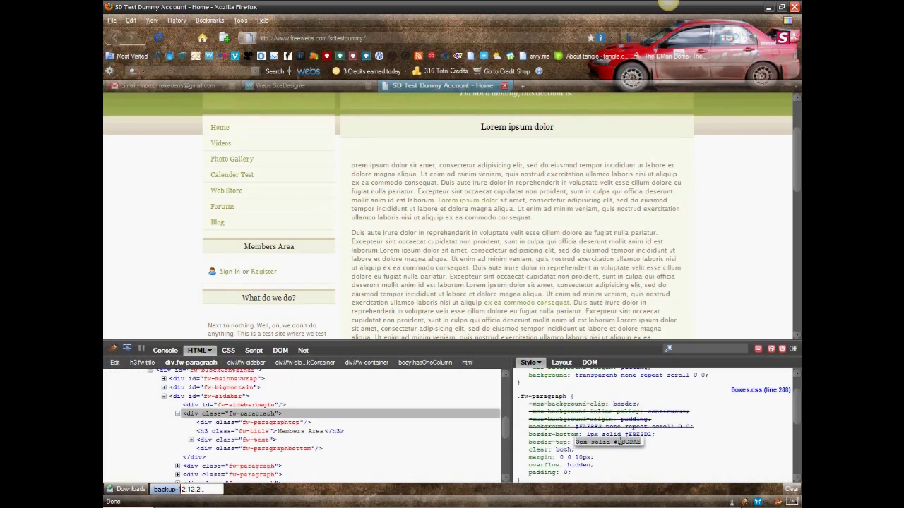
{"action": "left_click", "coordinate": [664, 447]}
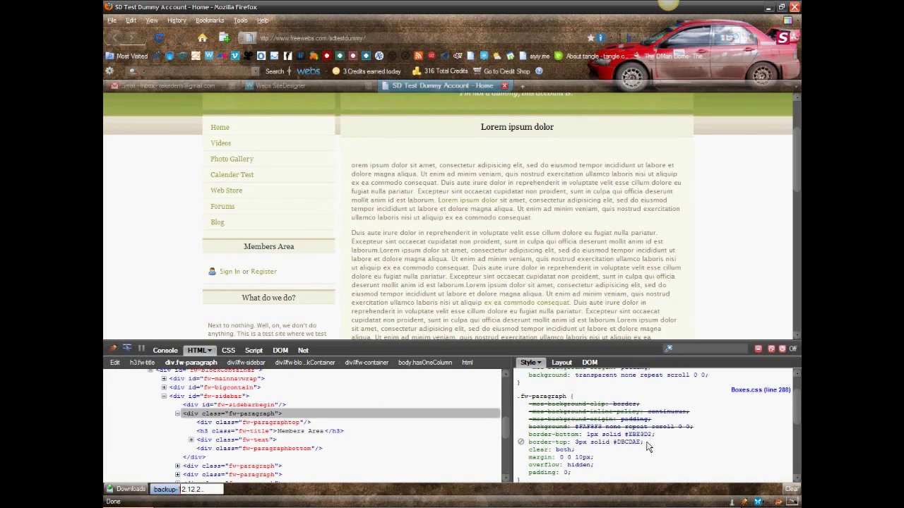
Add border-bottom: 3px solid #DBCDAE to #topbox and offset it 10px from top and right.
{"action": "left_click", "coordinate": [332, 86]}
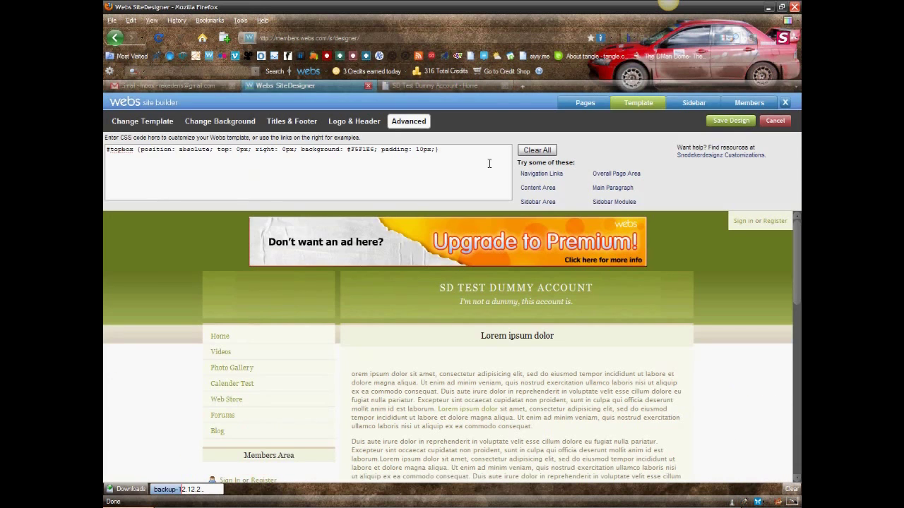
{"action": "type", "text": "border-top:3px solid #DBCDAE;"}
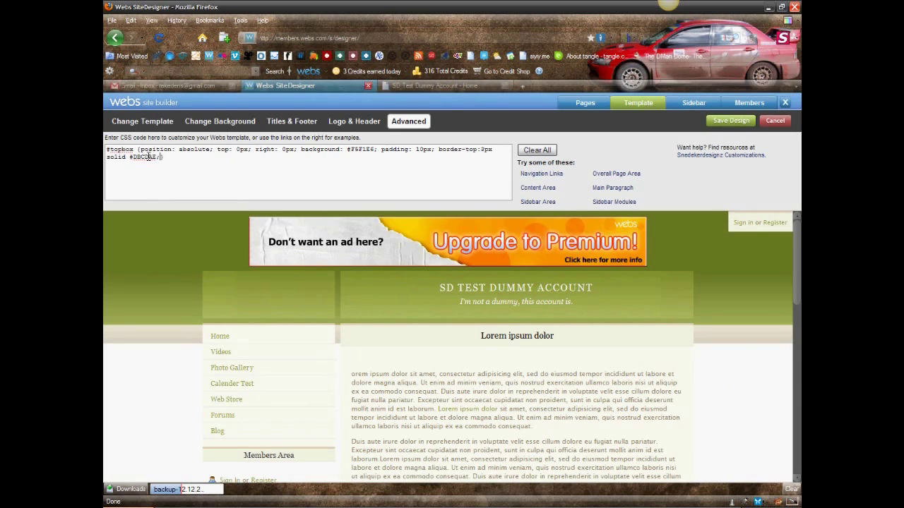
{"action": "double_click", "coordinate": [469, 149]}
{"action": "type", "text": "bottom"}
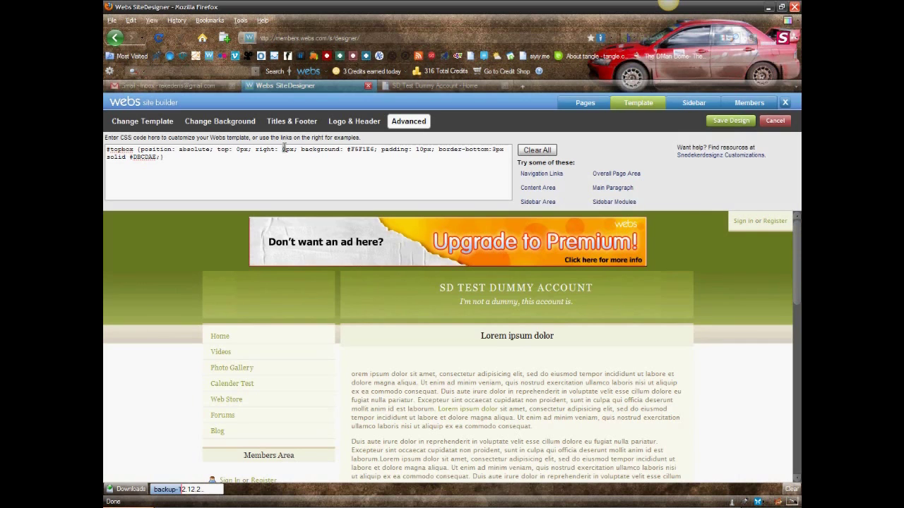
{"action": "type", "text": "1"}
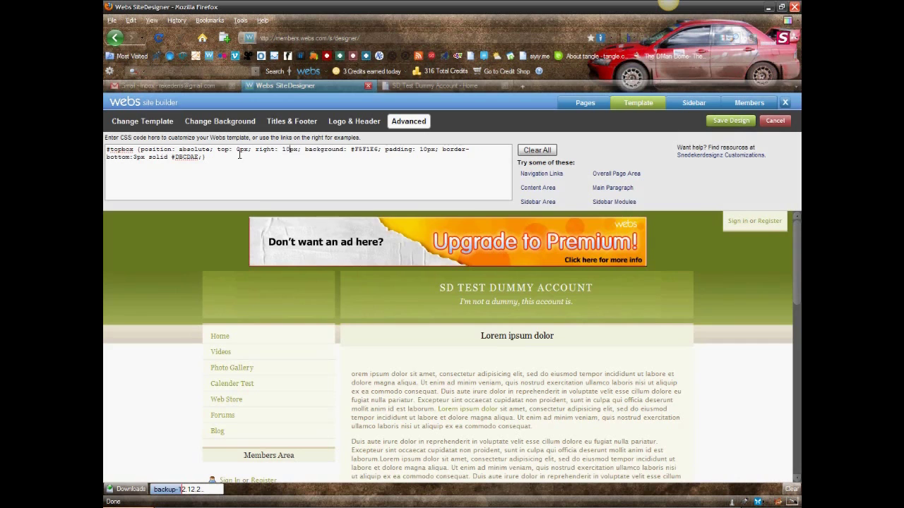
{"action": "type", "text": "1"}
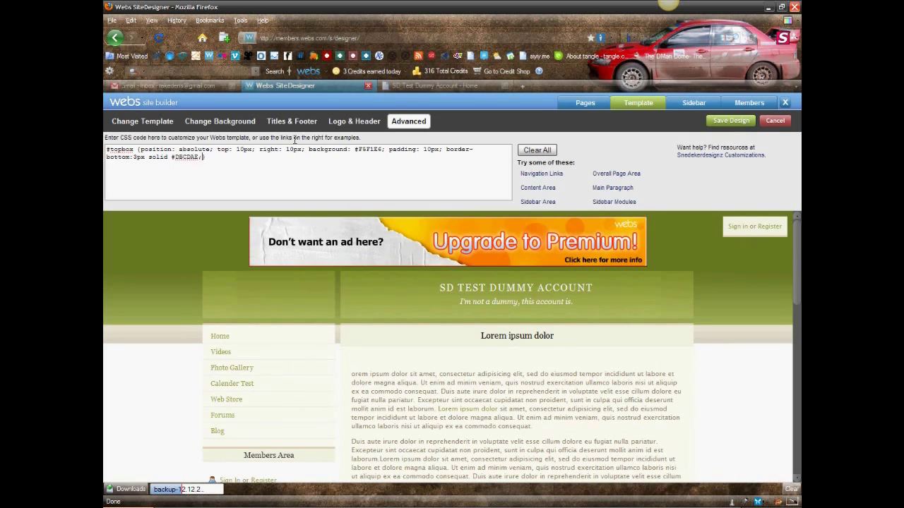
{"action": "left_click", "coordinate": [215, 150]}
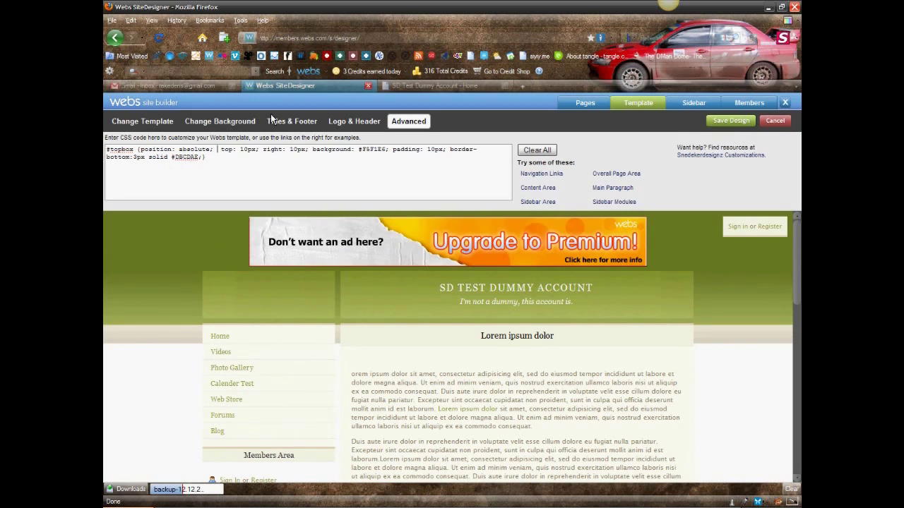
{"action": "type", "text": "p"}
{"action": "type", "text": "i"}
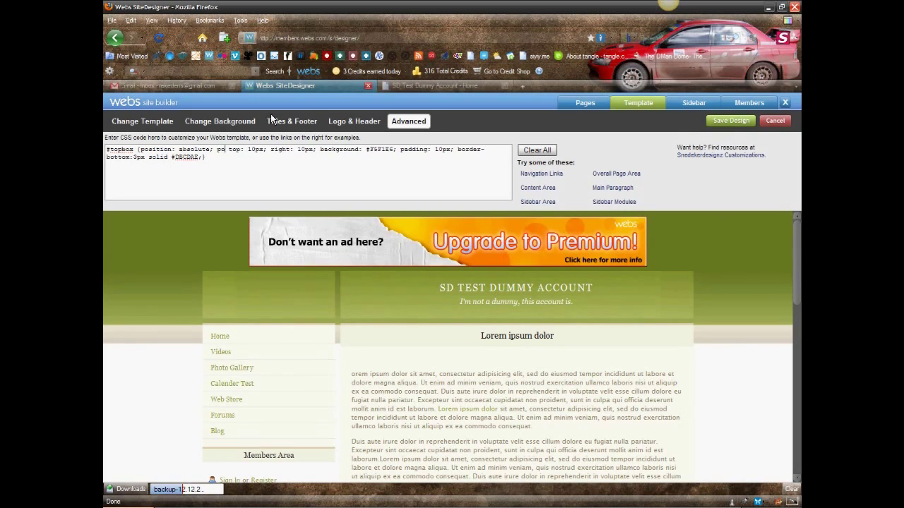
{"action": "key", "text": "BackSpace"}
{"action": "key", "text": "BackSpace"}
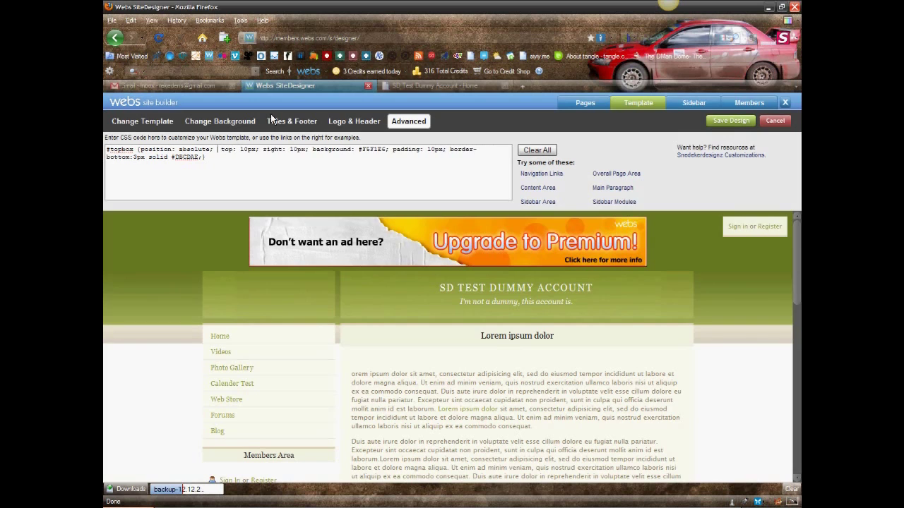
{"action": "key", "text": "BackSpace"}
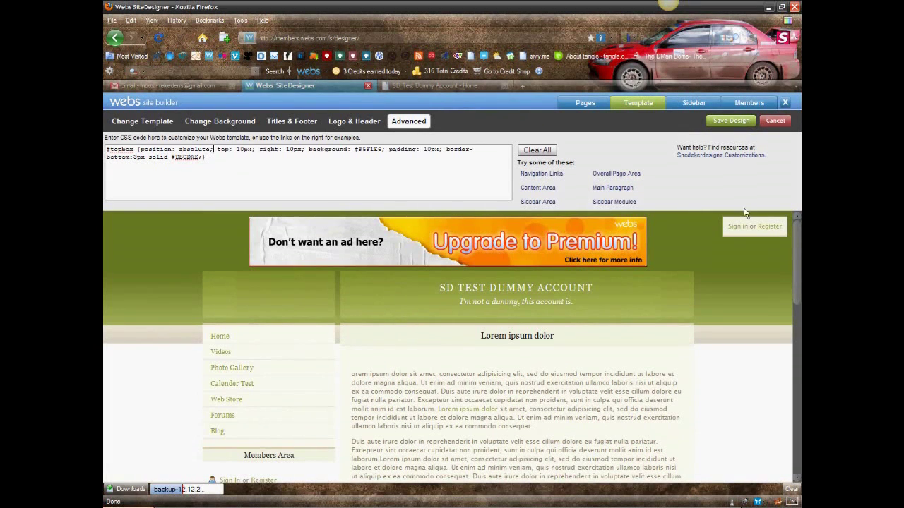
{"action": "scroll", "coordinate": [746, 214], "scroll_direction": "down", "scroll_amount": 1}
{"action": "scroll", "coordinate": [796, 233], "scroll_direction": "up", "scroll_amount": 1}
Try placing the box at the page bottom by changing the offset to bottom: 0px.
{"action": "double_click", "coordinate": [224, 149]}
{"action": "type", "text": "bo"}
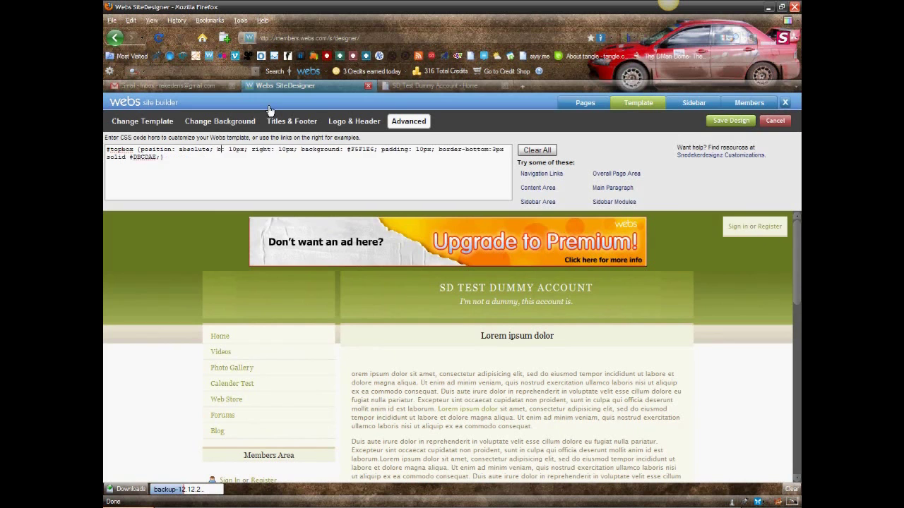
{"action": "type", "text": "ttom:"}
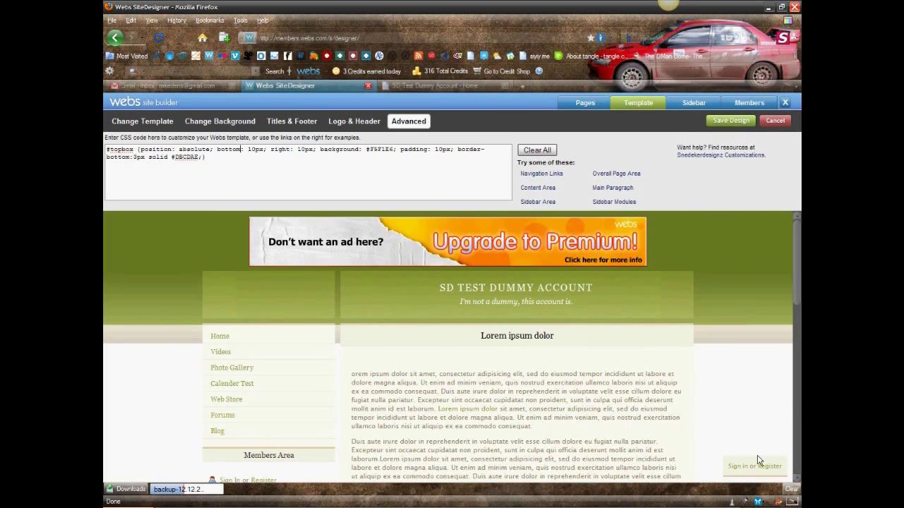
{"action": "scroll", "coordinate": [452, 346], "scroll_direction": "down", "scroll_amount": 4}
{"action": "scroll", "coordinate": [452, 346], "scroll_direction": "up", "scroll_amount": 3}
{"action": "scroll", "coordinate": [452, 346], "scroll_direction": "down", "scroll_amount": 3}
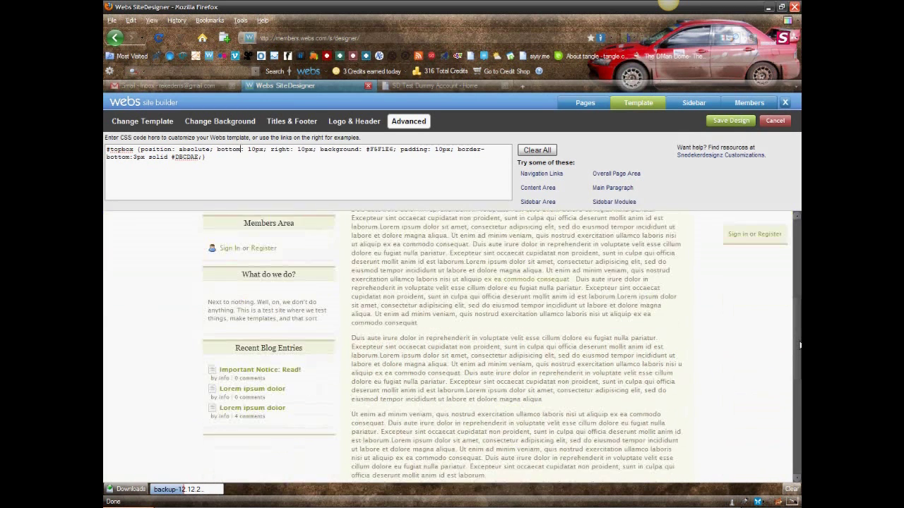
{"action": "scroll", "coordinate": [452, 346], "scroll_direction": "up", "scroll_amount": 1}
{"action": "scroll", "coordinate": [452, 346], "scroll_direction": "up", "scroll_amount": 3}
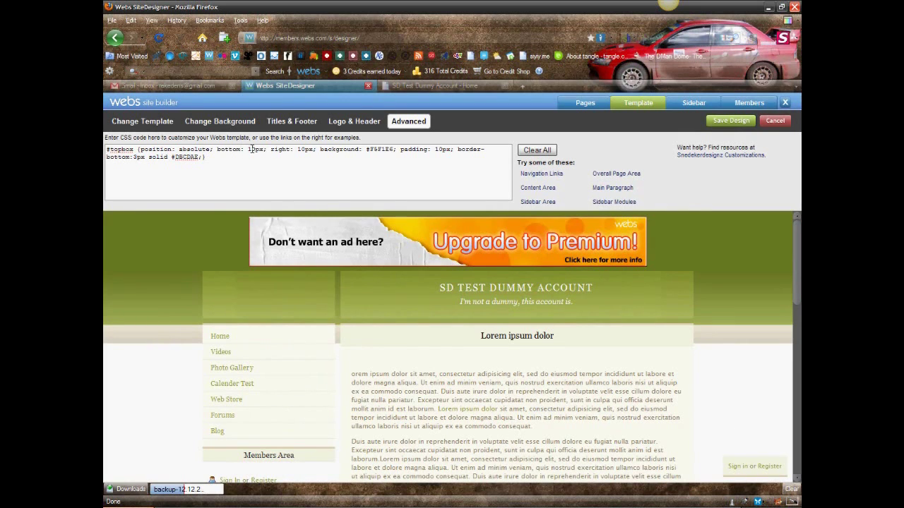
{"action": "left_click", "coordinate": [252, 149]}
{"action": "key", "text": "BackSpace"}
Change the offset back to top: 0px, keeping right at 10px.
{"action": "scroll", "coordinate": [452, 346], "scroll_direction": "down", "scroll_amount": 5}
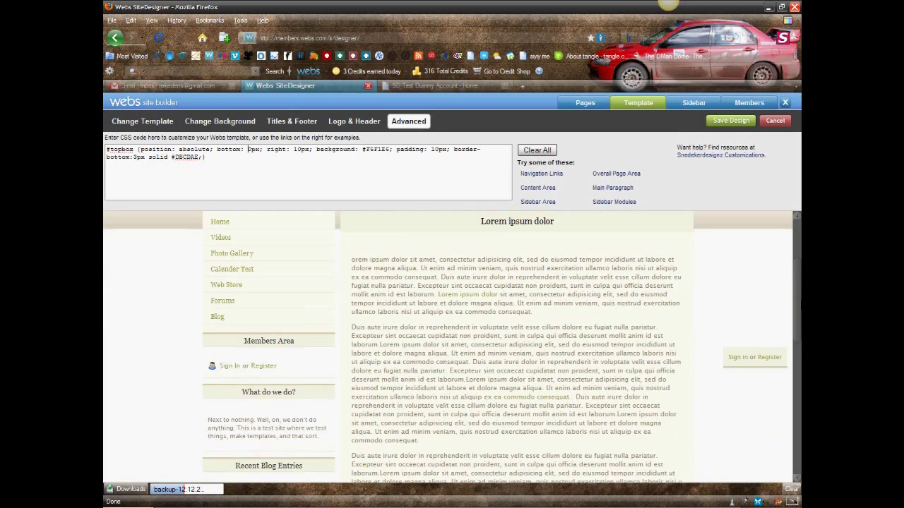
{"action": "scroll", "coordinate": [452, 346], "scroll_direction": "down", "scroll_amount": 1}
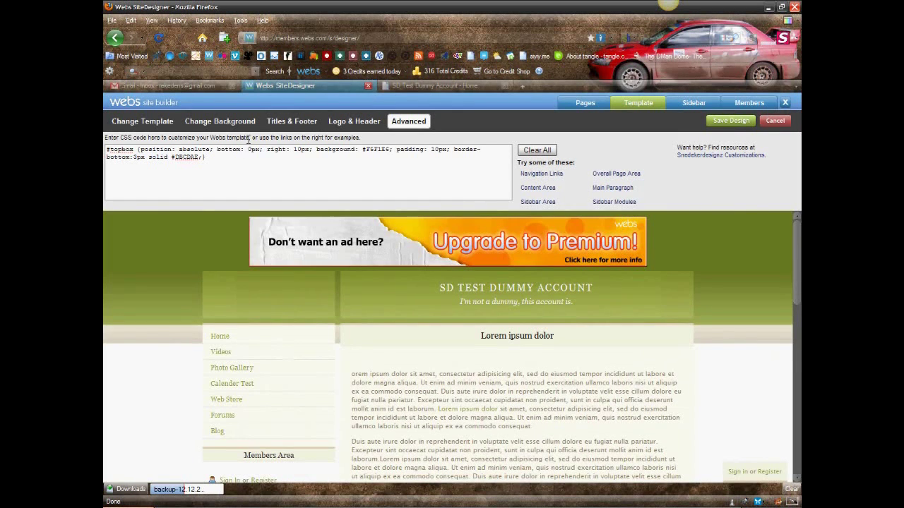
{"action": "double_click", "coordinate": [230, 149]}
{"action": "type", "text": "top"}
{"action": "key", "text": "BackSpace"}
{"action": "key", "text": "BackSpace"}
{"action": "key", "text": "BackSpace"}
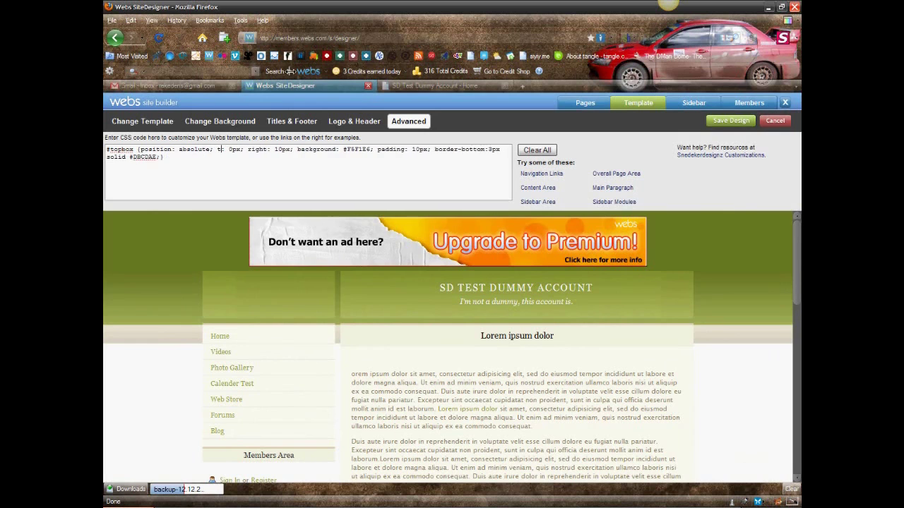
Change the #topbox rule's offset from top: 0px to top: 10px in Advanced CSS.
{"action": "type", "text": "op:"}
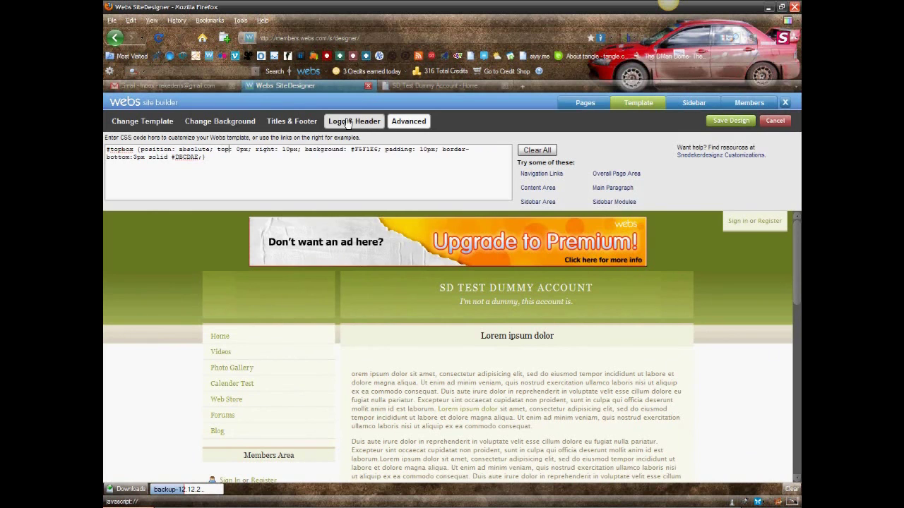
{"action": "left_click", "coordinate": [237, 149]}
{"action": "type", "text": "1"}
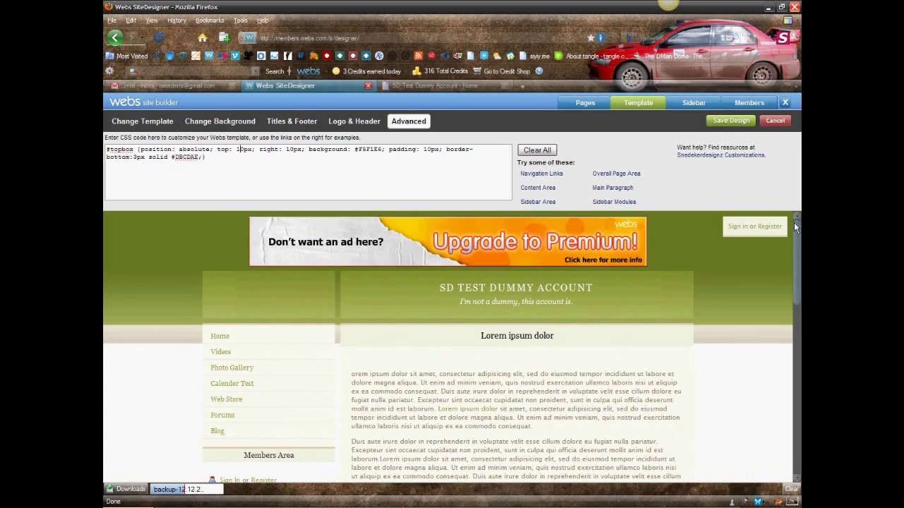
{"action": "left_click_drag", "start_coordinate": [795, 228], "coordinate": [794, 227]}
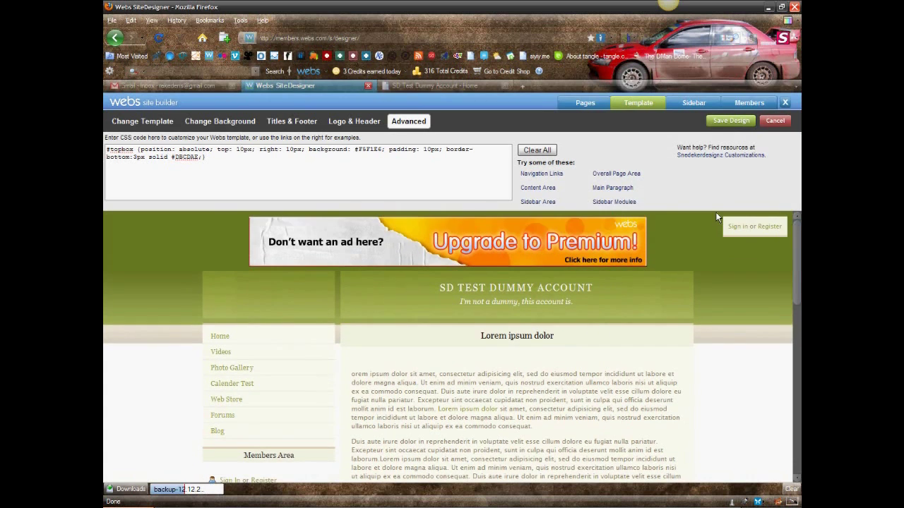